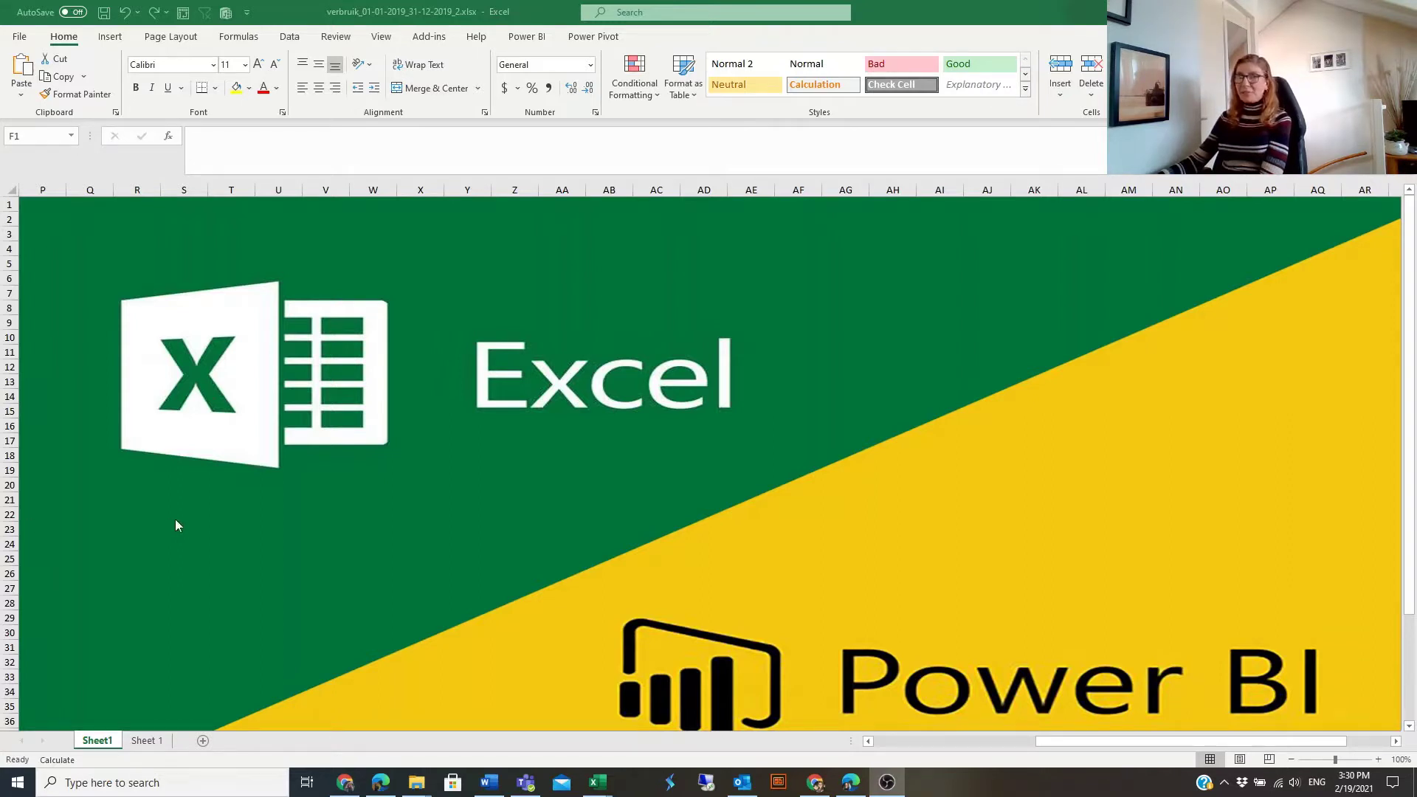
Switch from the title image sheet to Sheet 1 with the daily 2019 meter readings.
click(147, 742)
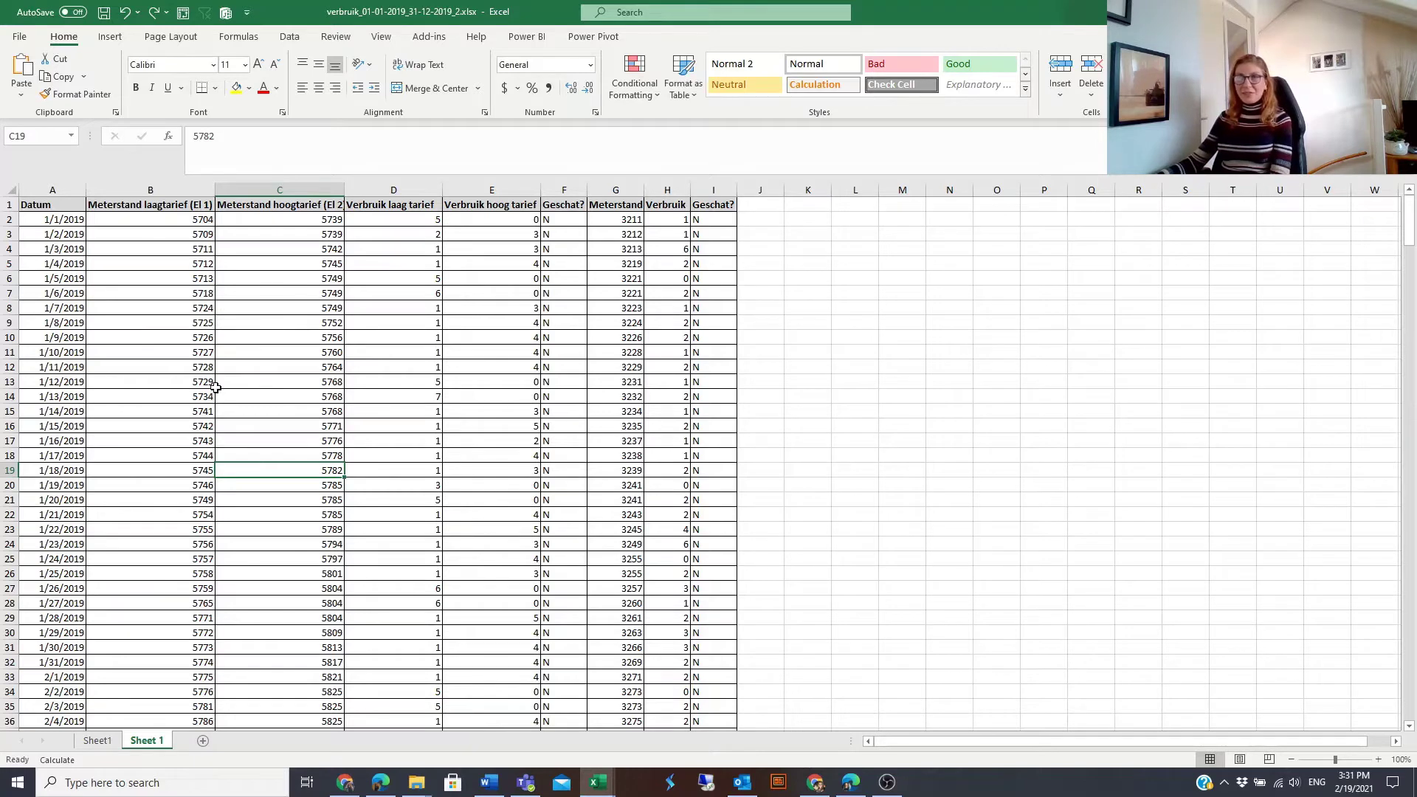
Convert the data range A1:I366 into a table with headers using Ctrl+T.
key(Up)
key(Up)
key(Up)
key(Left)
key(Up)
key(Up)
key(Up)
key(Up)
key(Up)
key(Up)
key(Up)
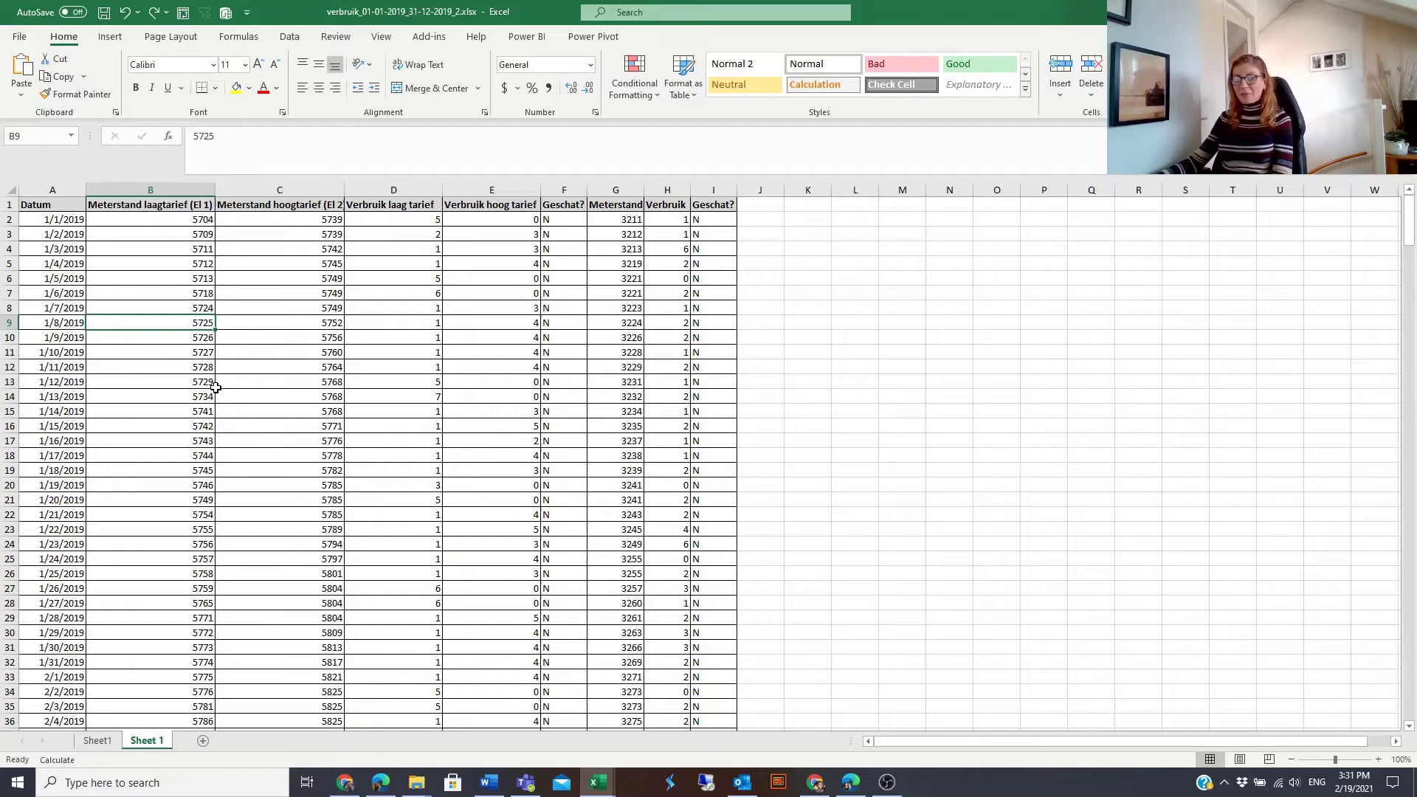
key(ctrl+t)
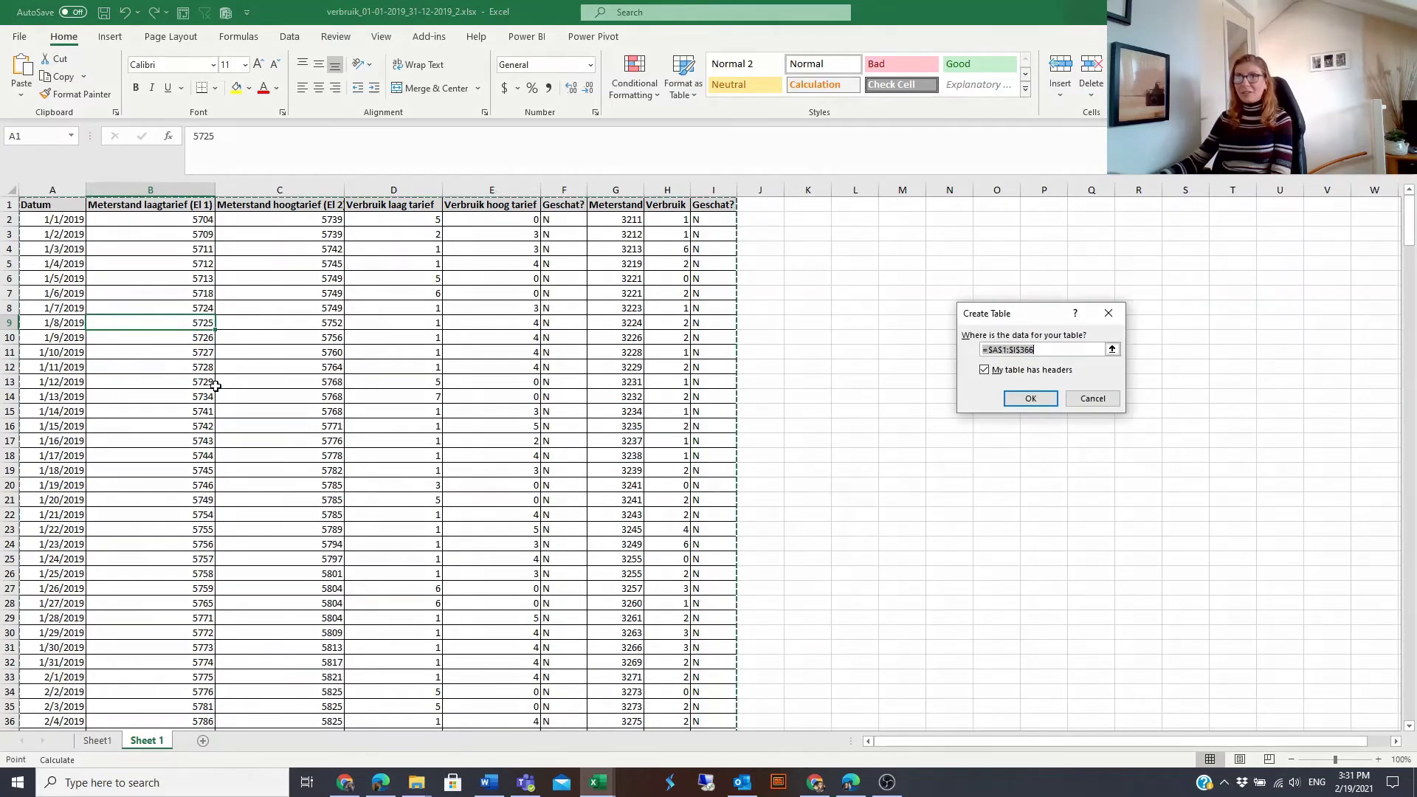
key(Return)
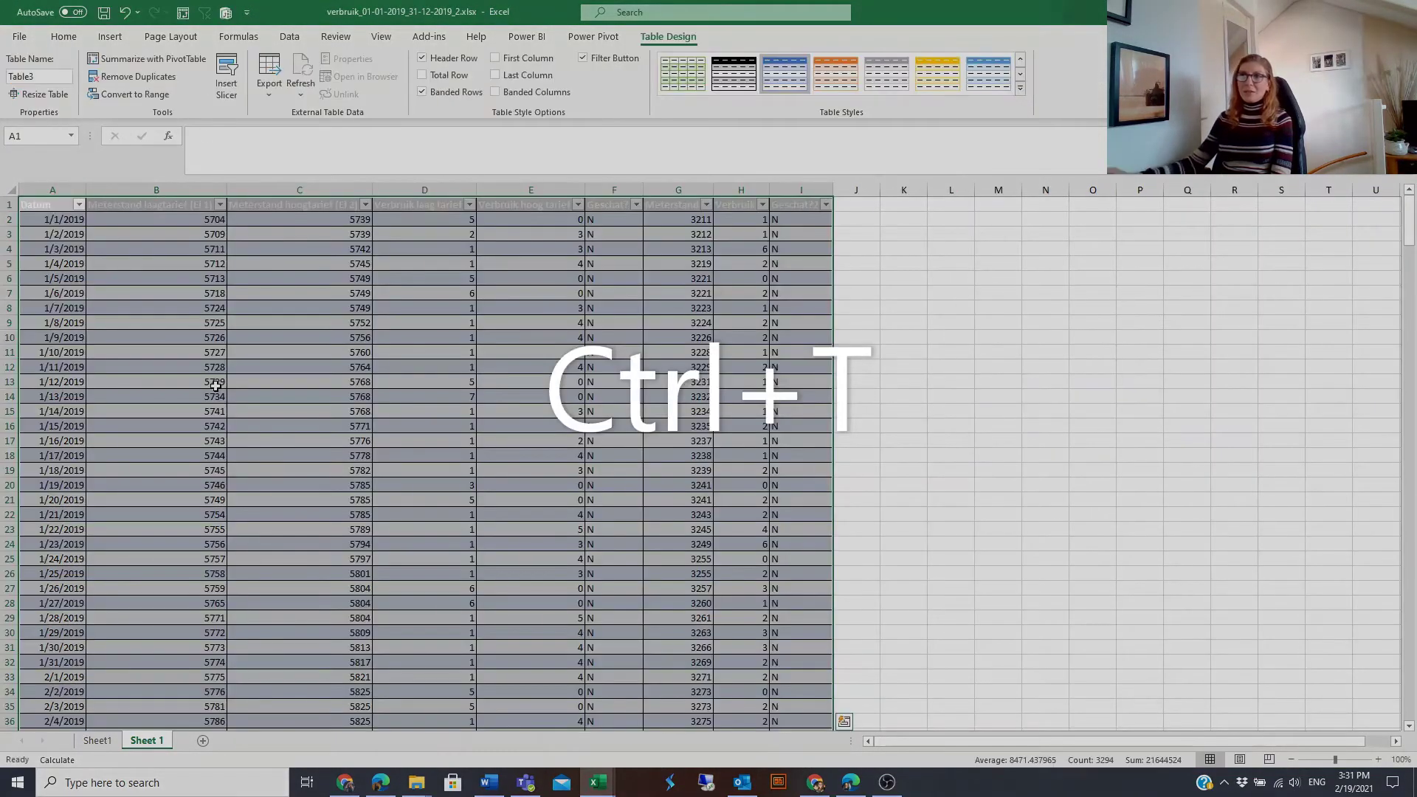
Select the new table's header row from Datum across, then place the cursor back inside the table.
click(257, 363)
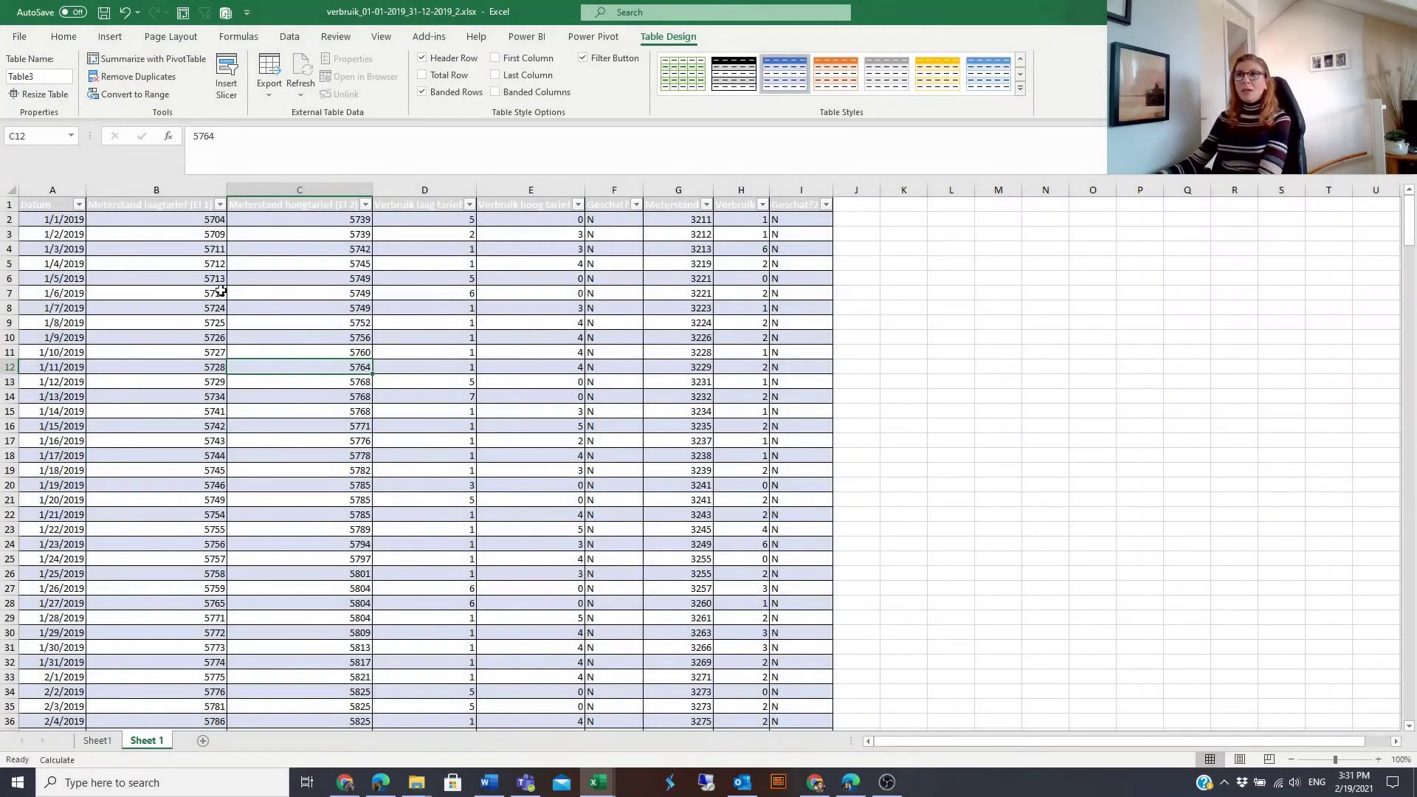
click(97, 237)
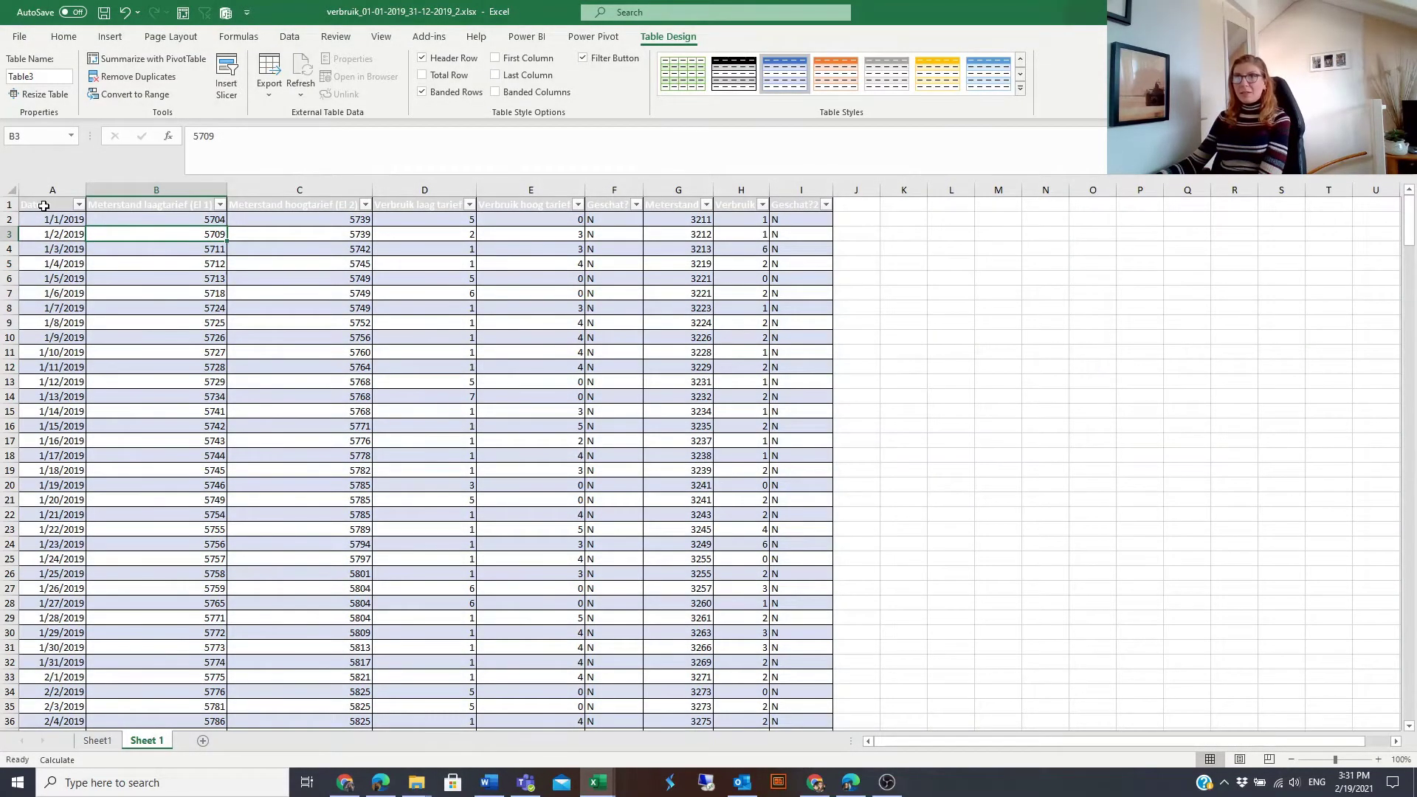
drag(44, 205, 783, 205)
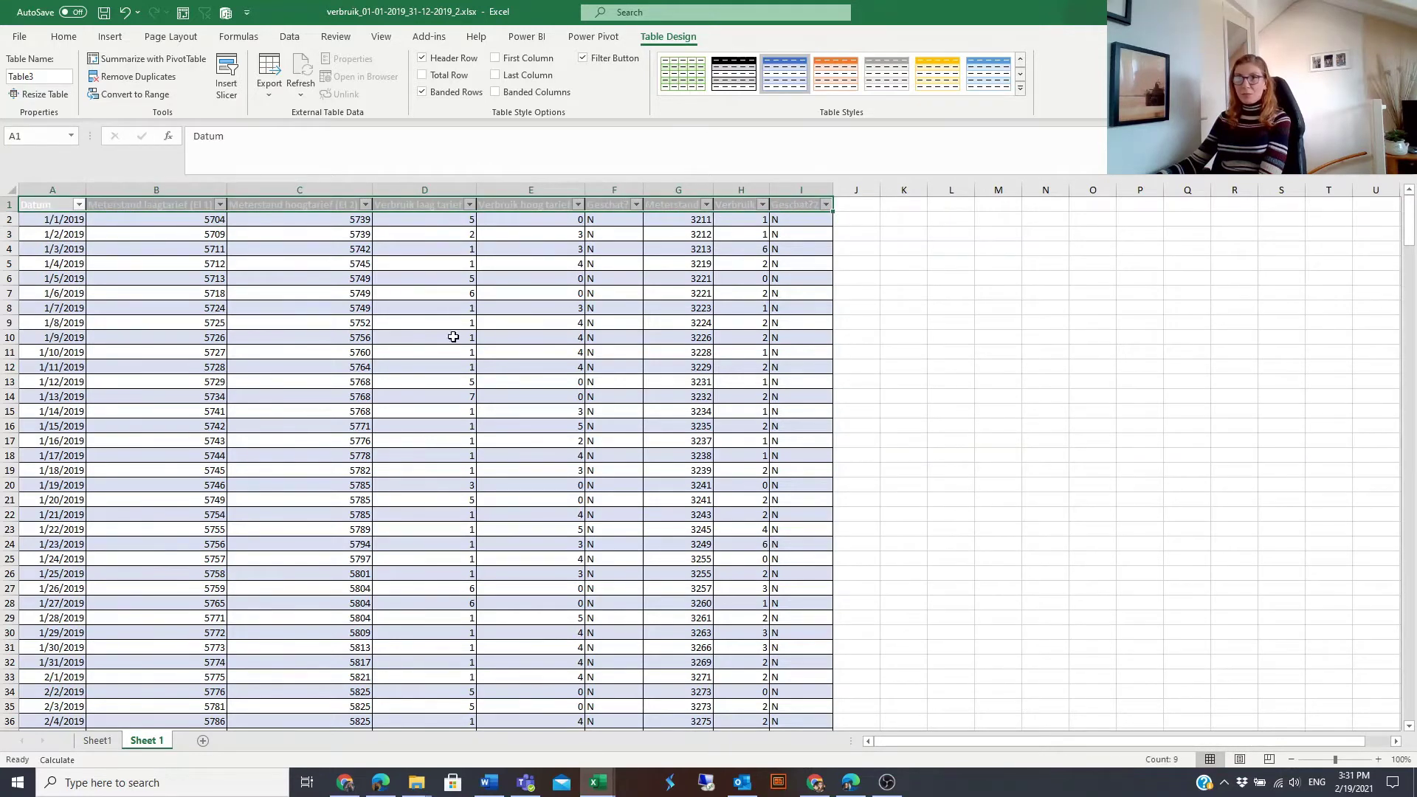
click(360, 341)
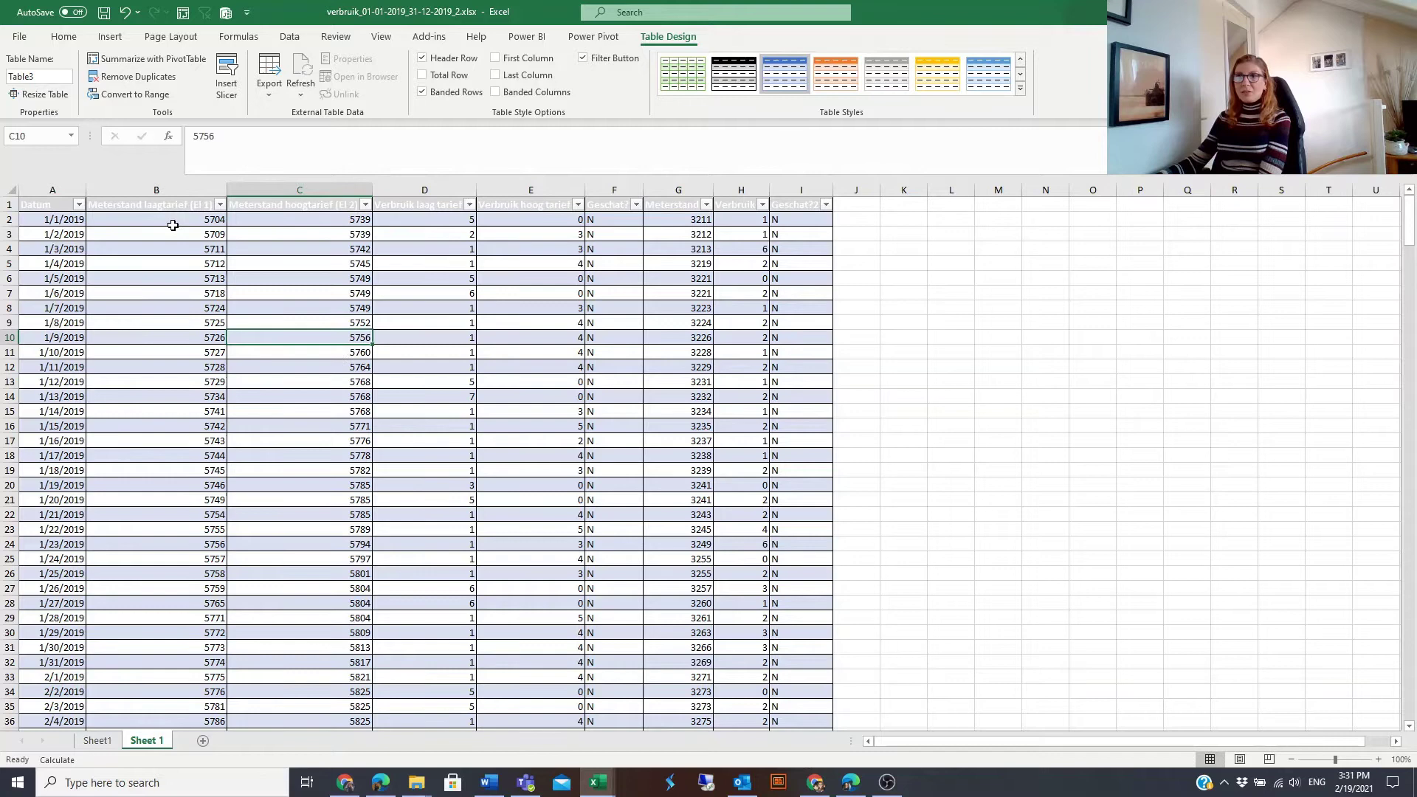
drag(52, 205, 787, 204)
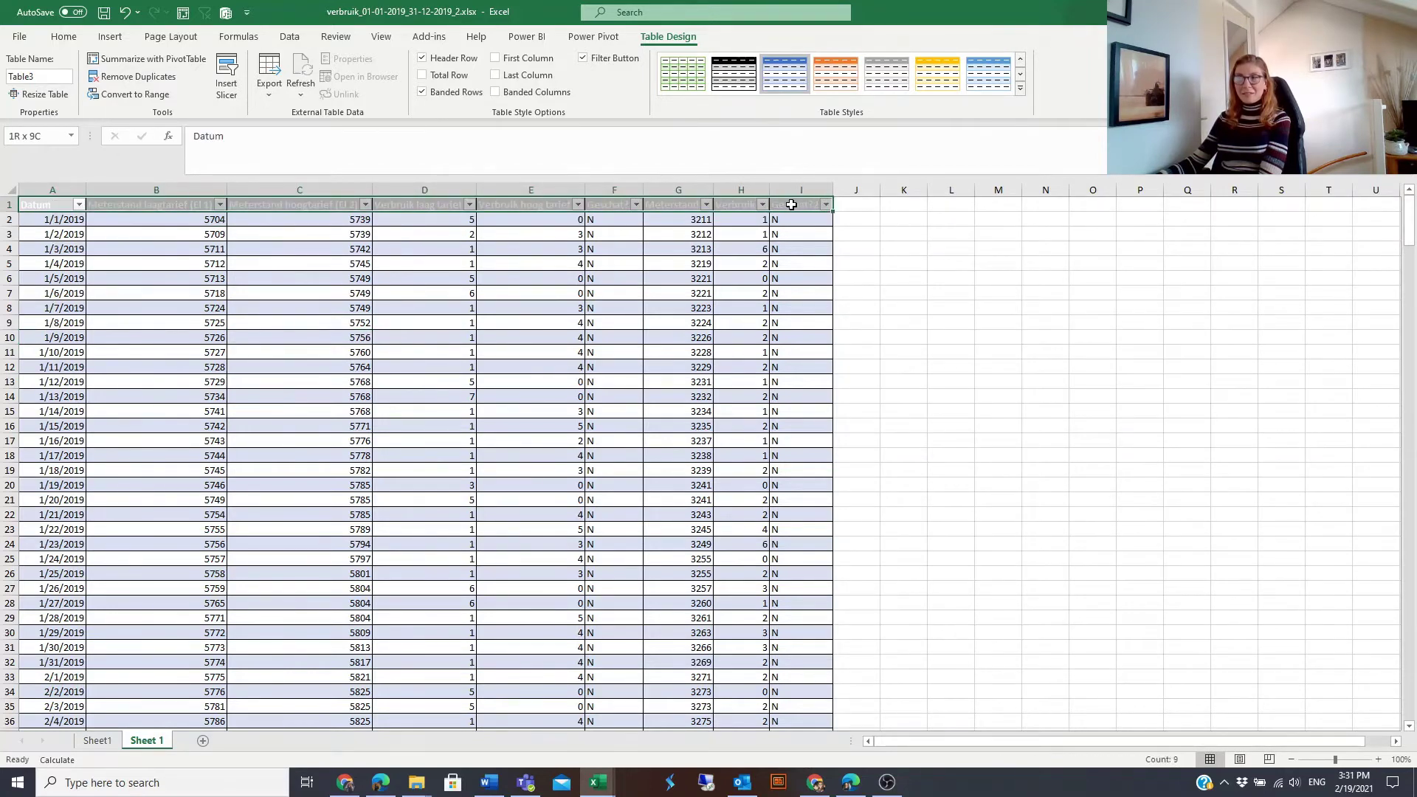
click(404, 398)
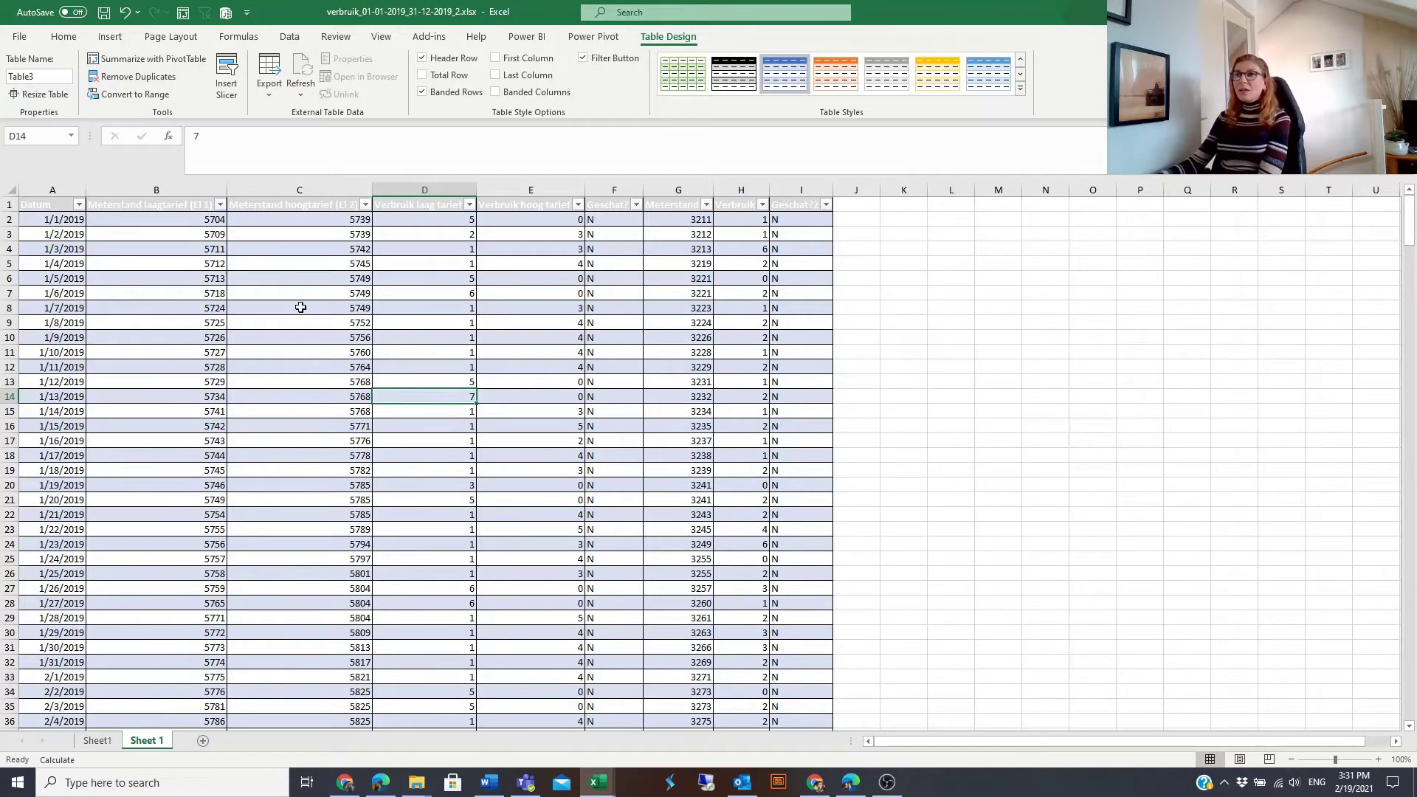
click(288, 289)
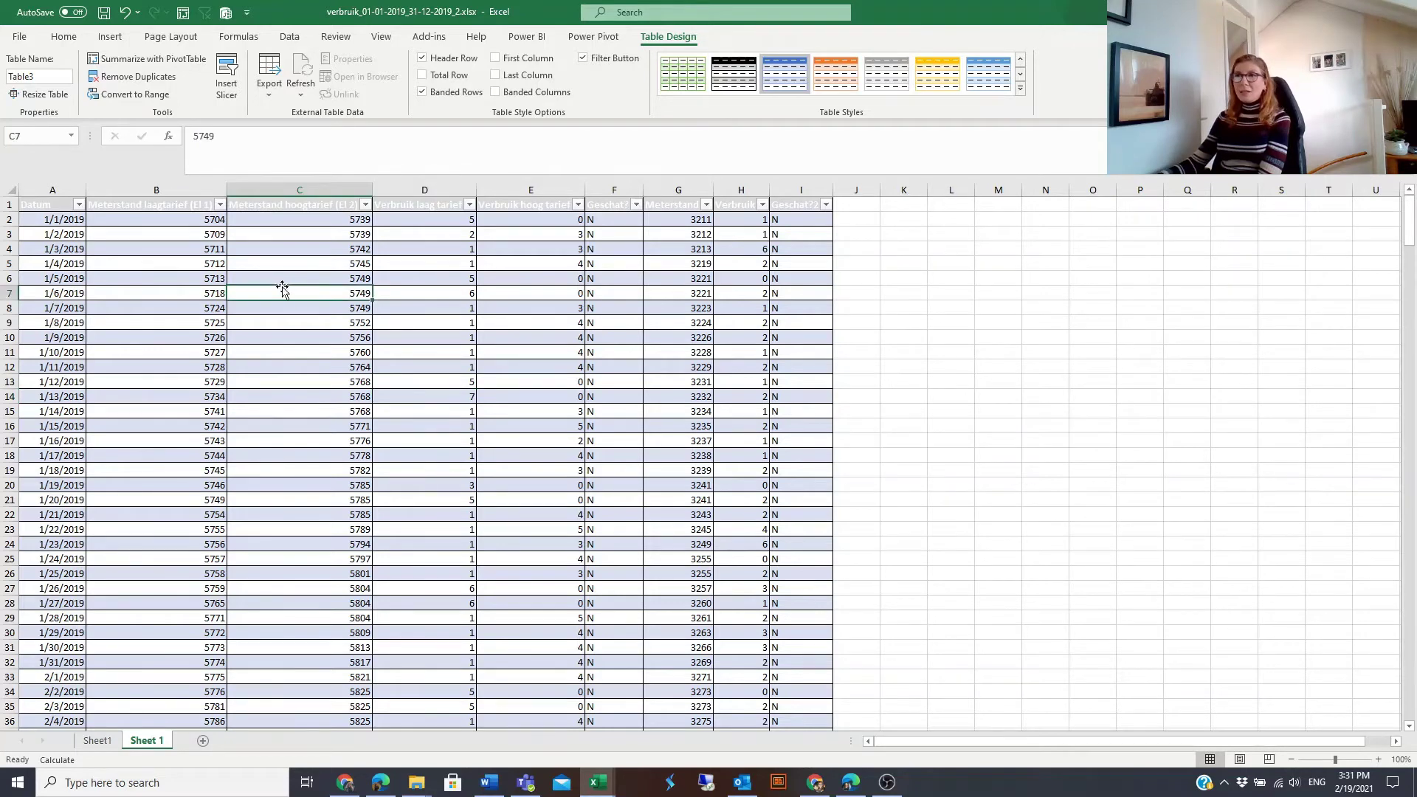
Reapply the blue table style with Apply and Clear Formatting, then check readings B6:C9.
right_click(788, 77)
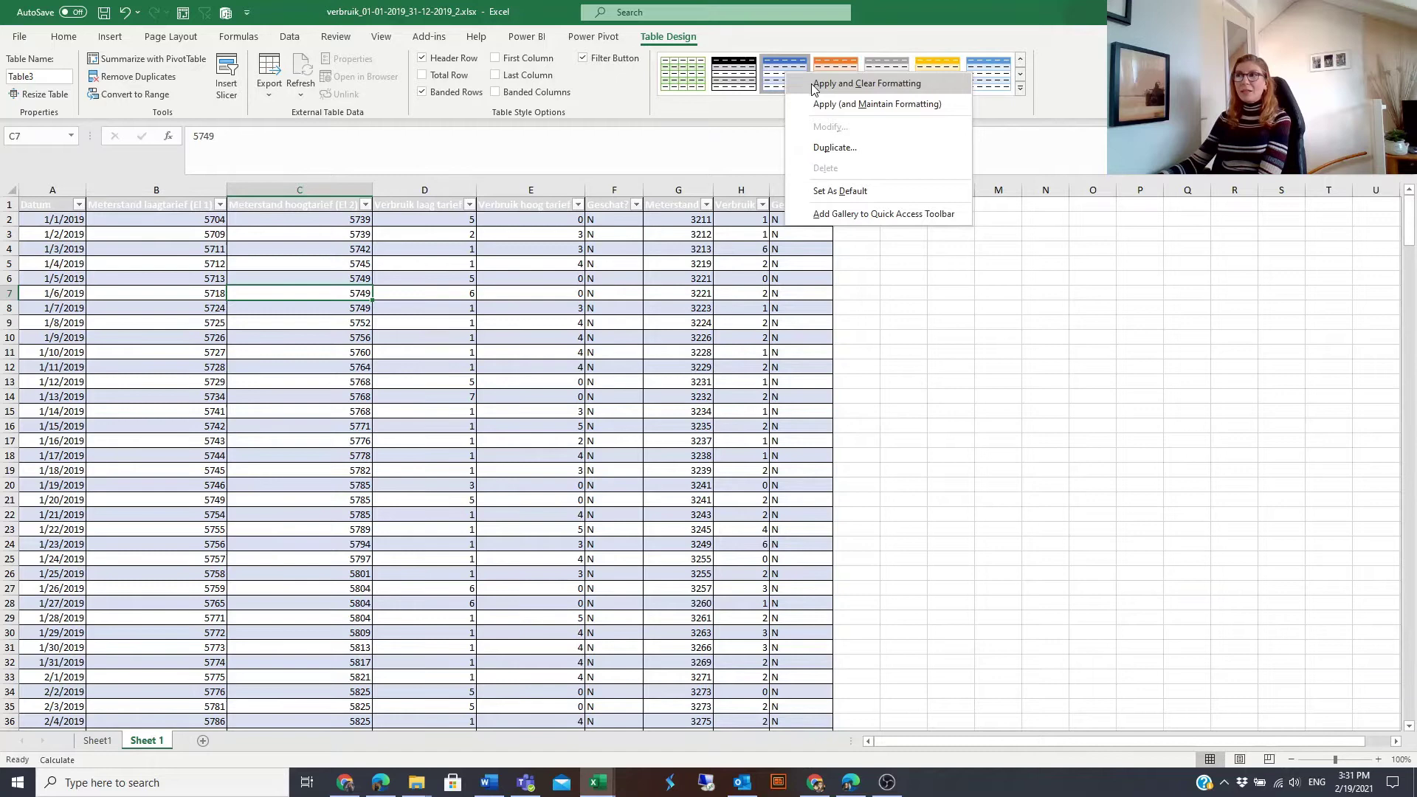
click(815, 84)
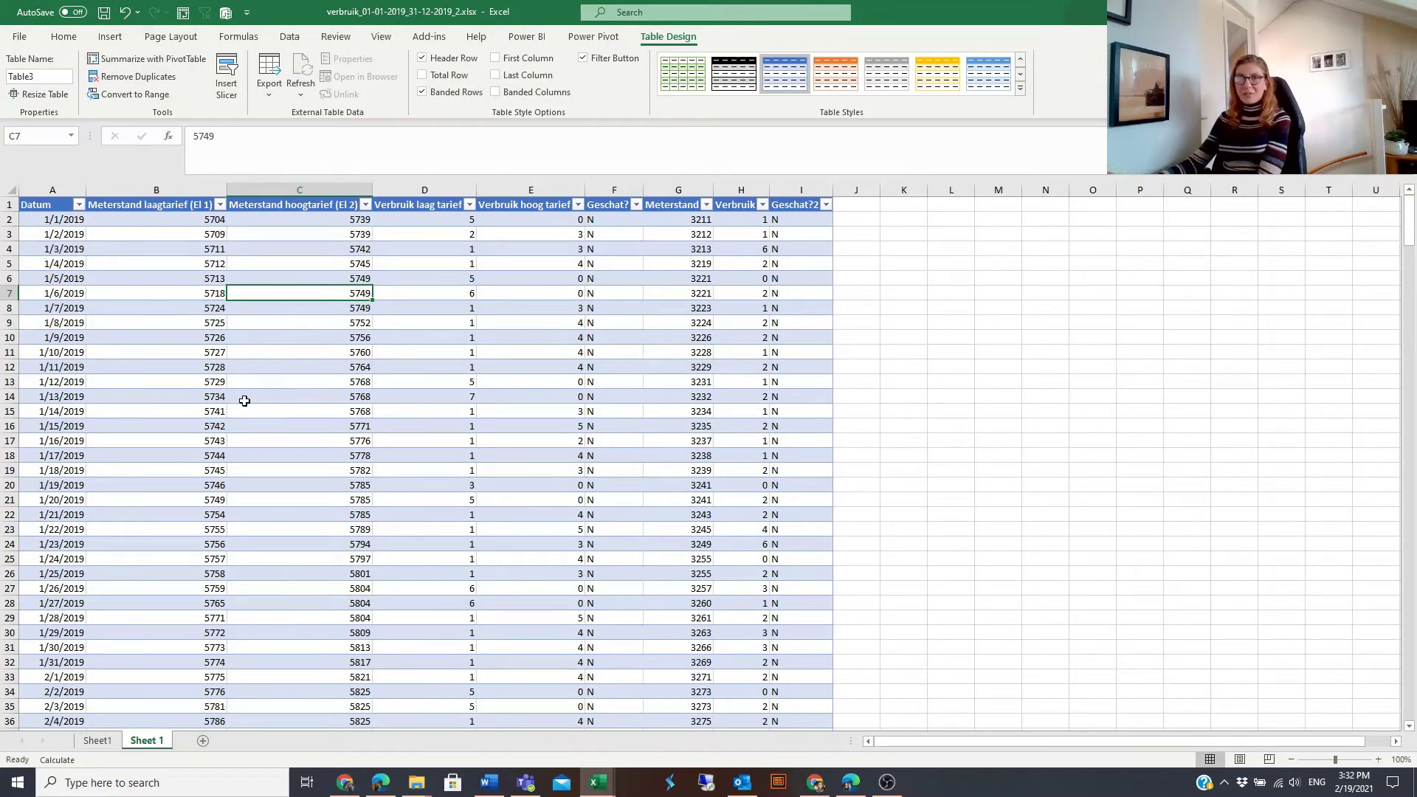
click(407, 422)
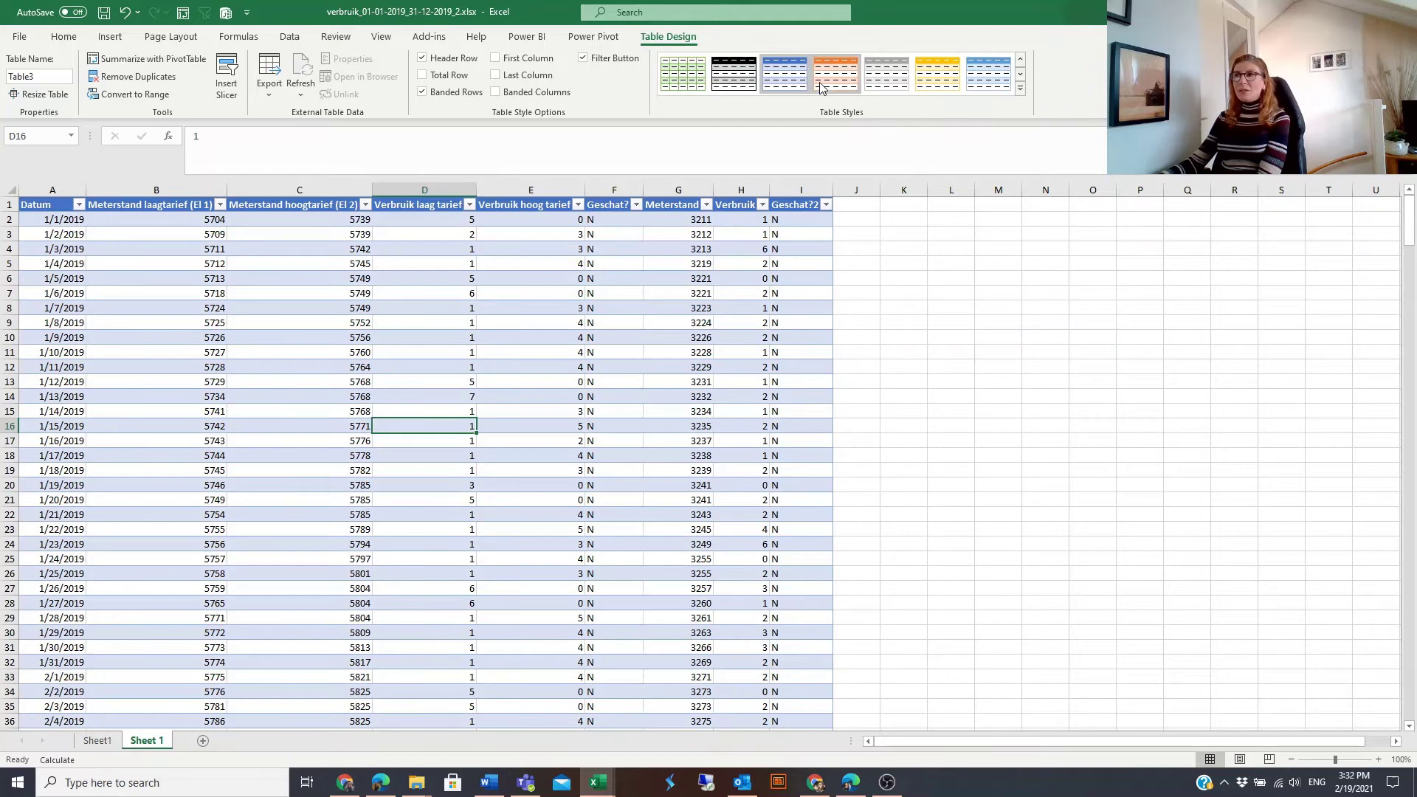
click(338, 328)
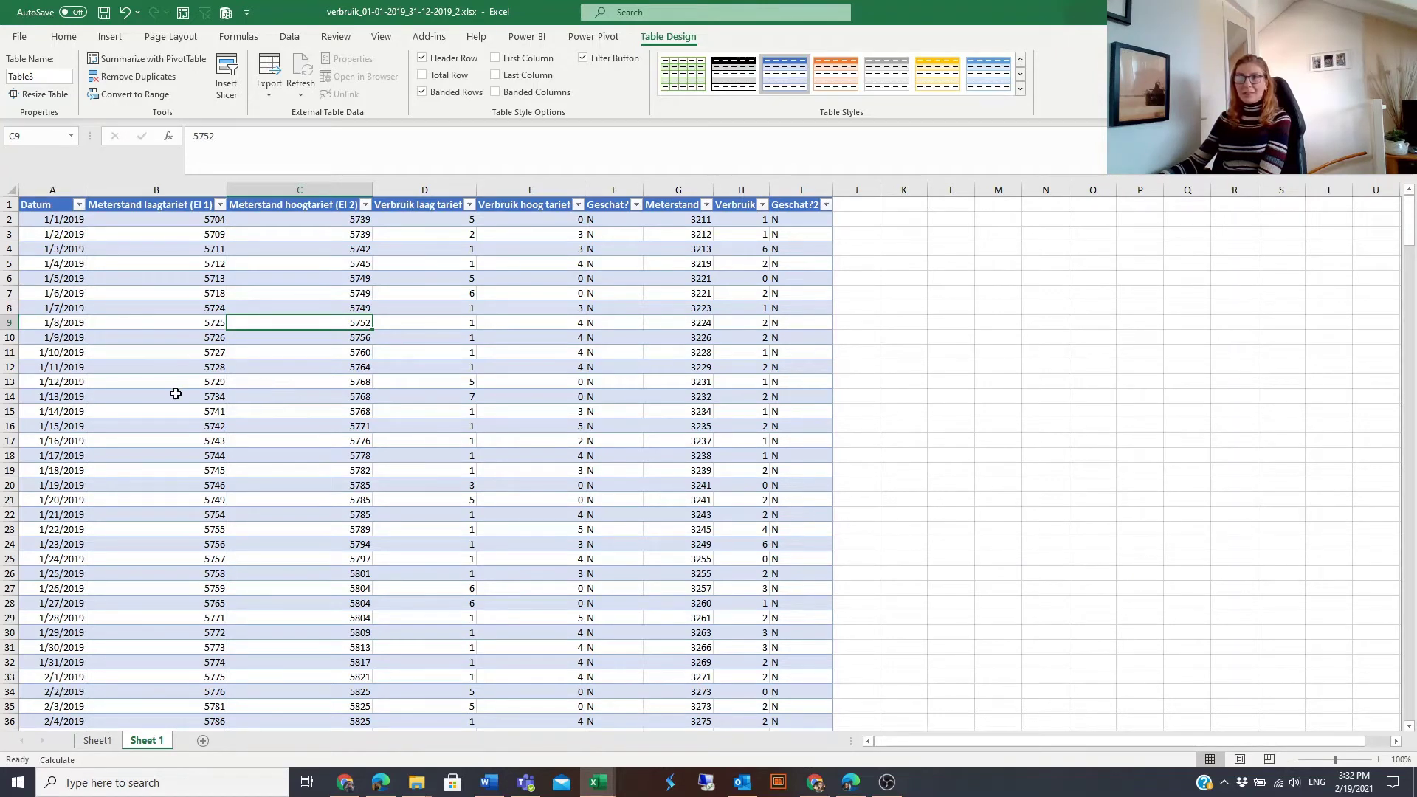
drag(175, 284, 295, 322)
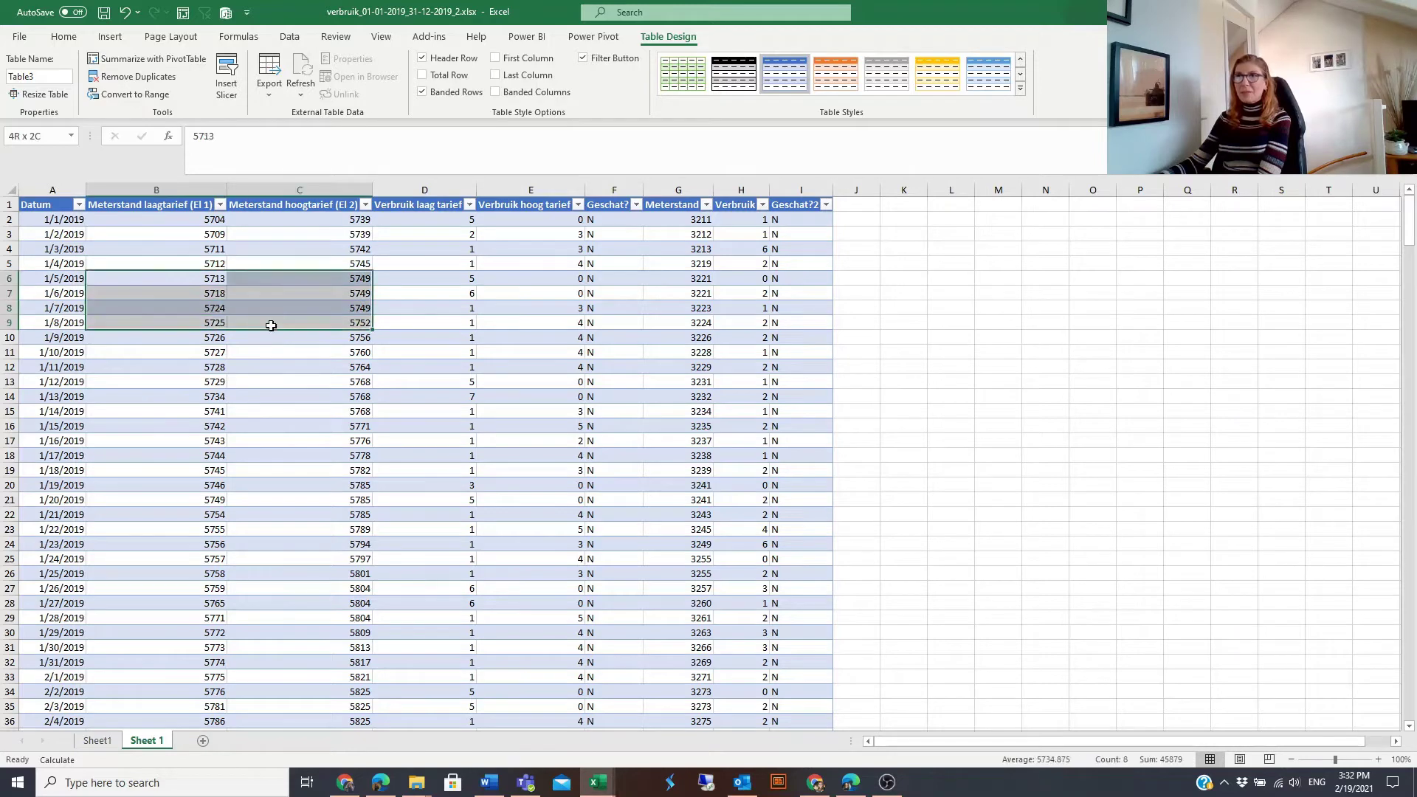
click(442, 349)
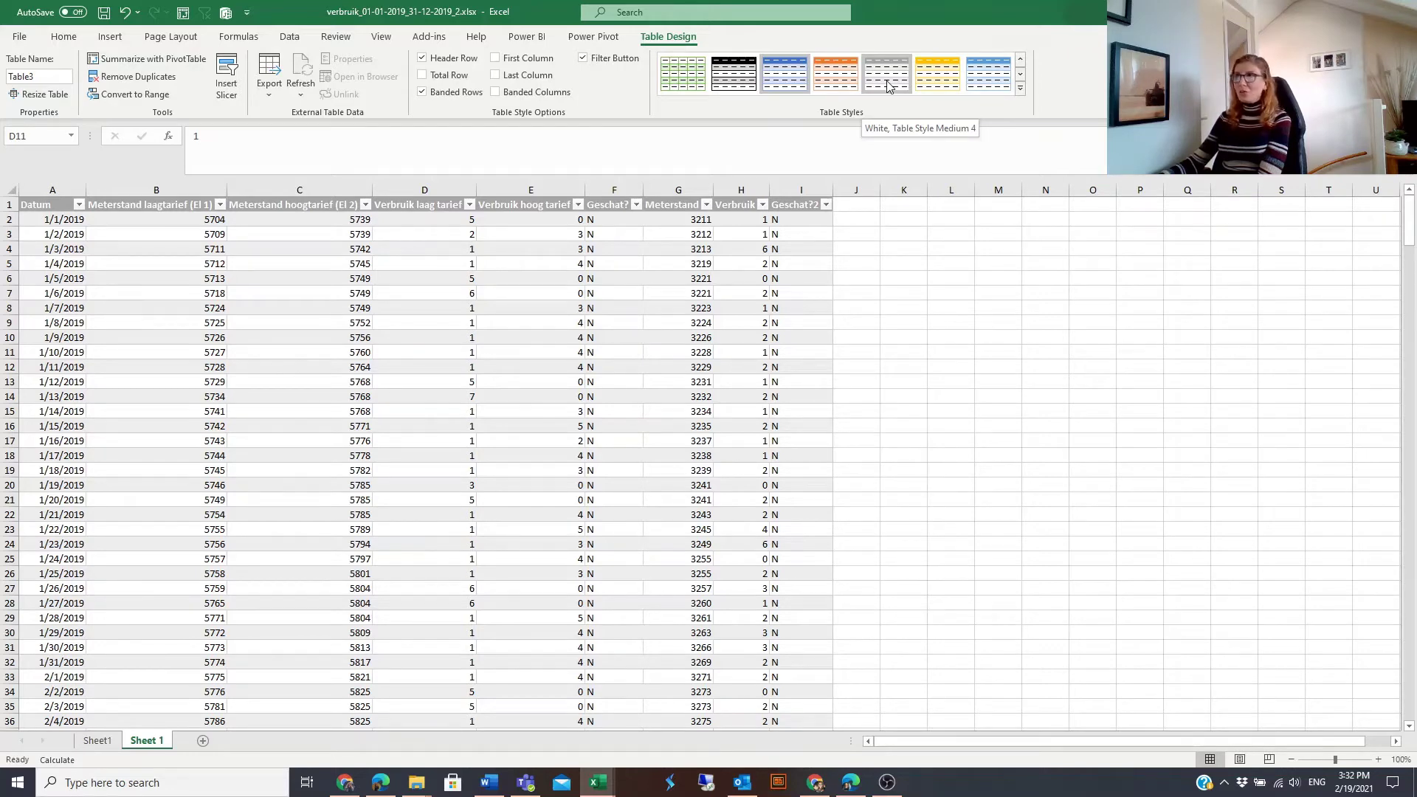
right_click(887, 79)
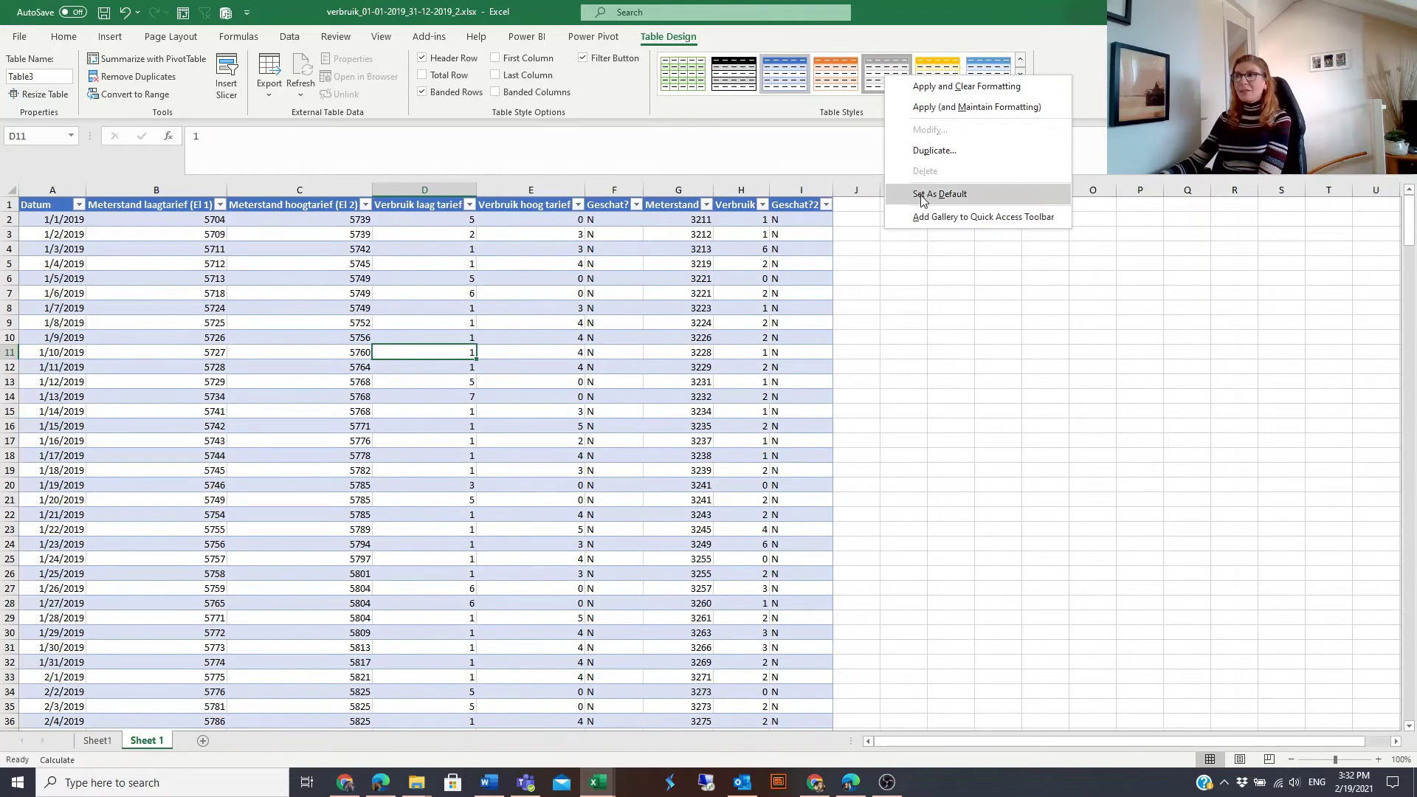
click(922, 196)
click(890, 81)
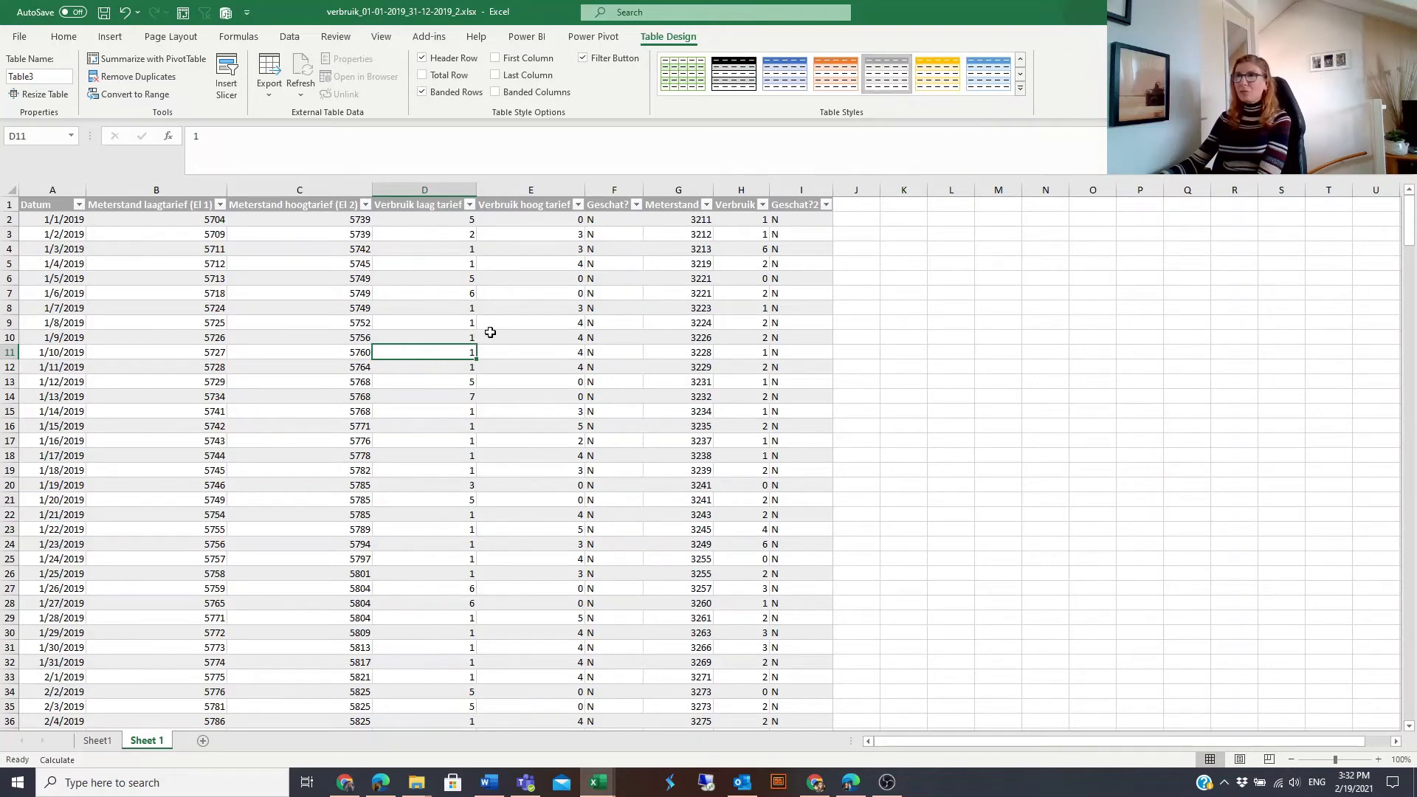
click(278, 314)
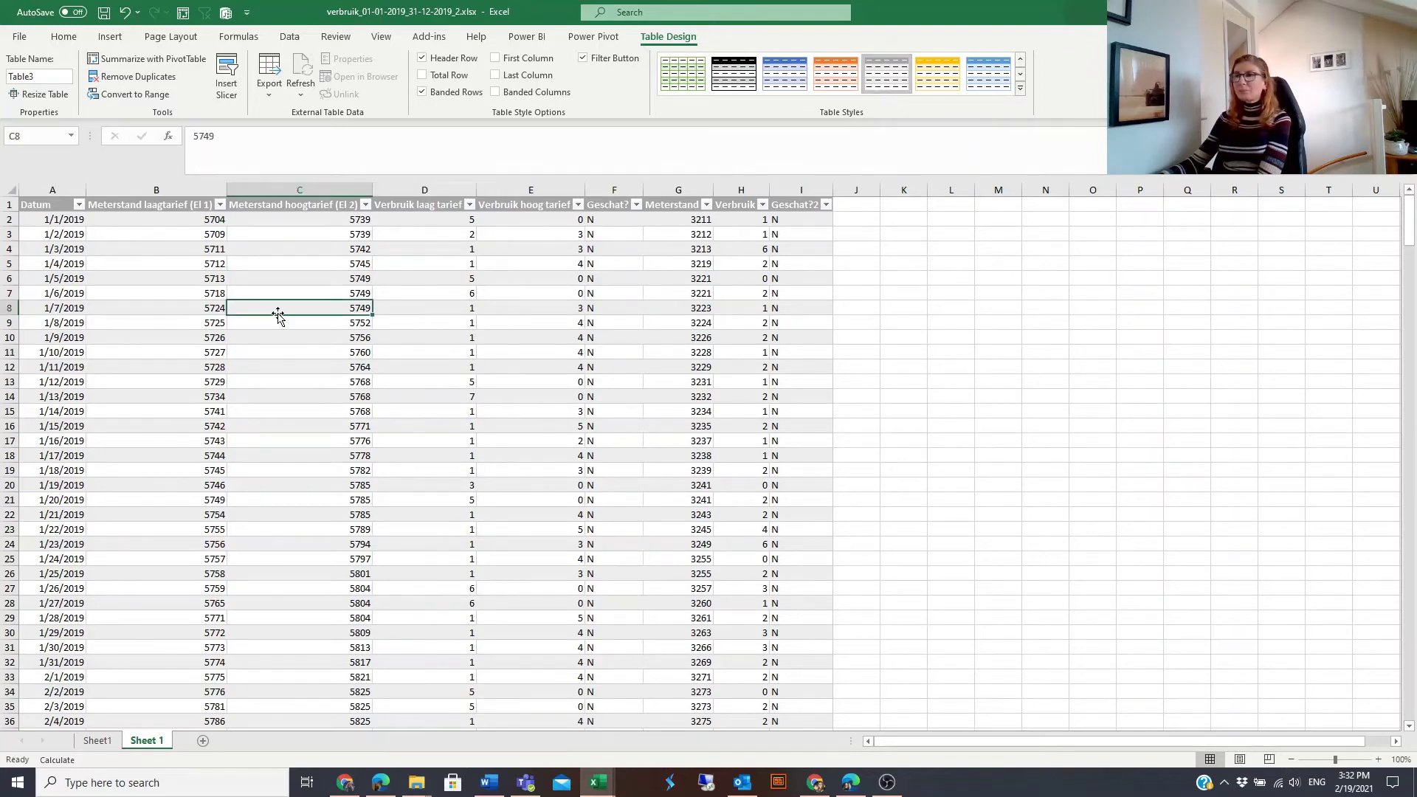
click(504, 310)
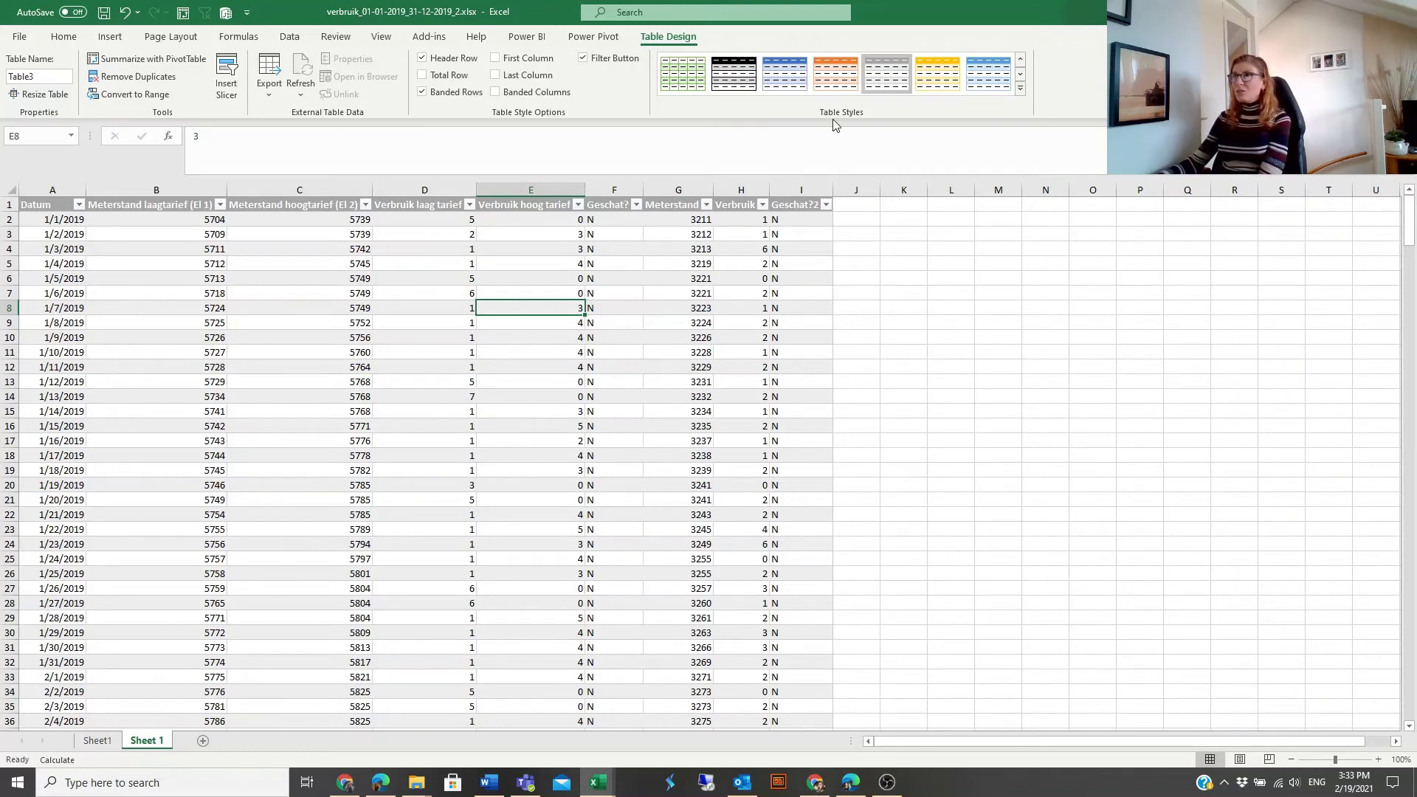
Set Table3's style to None so it shows plain, unshaded cells, then select C7.
click(1021, 60)
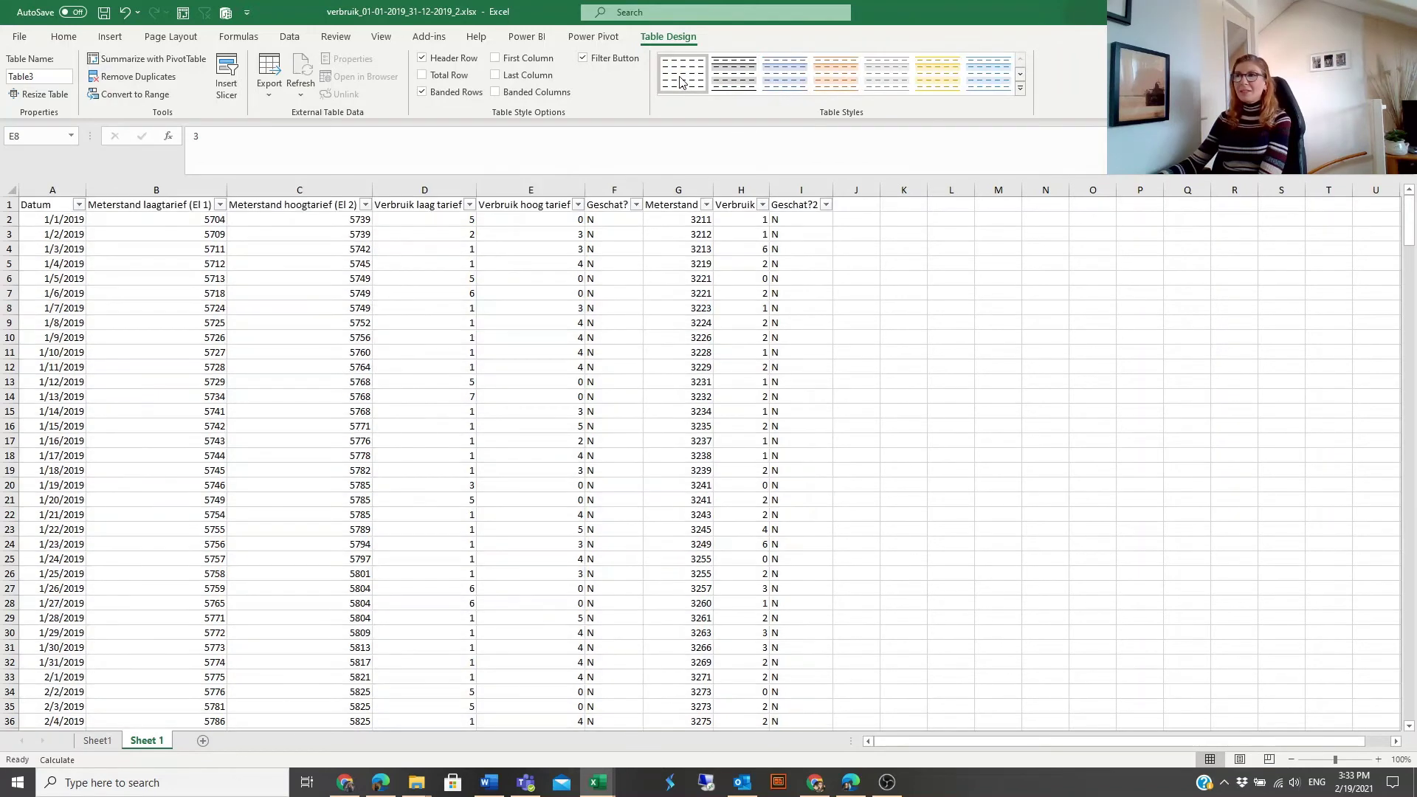
click(680, 82)
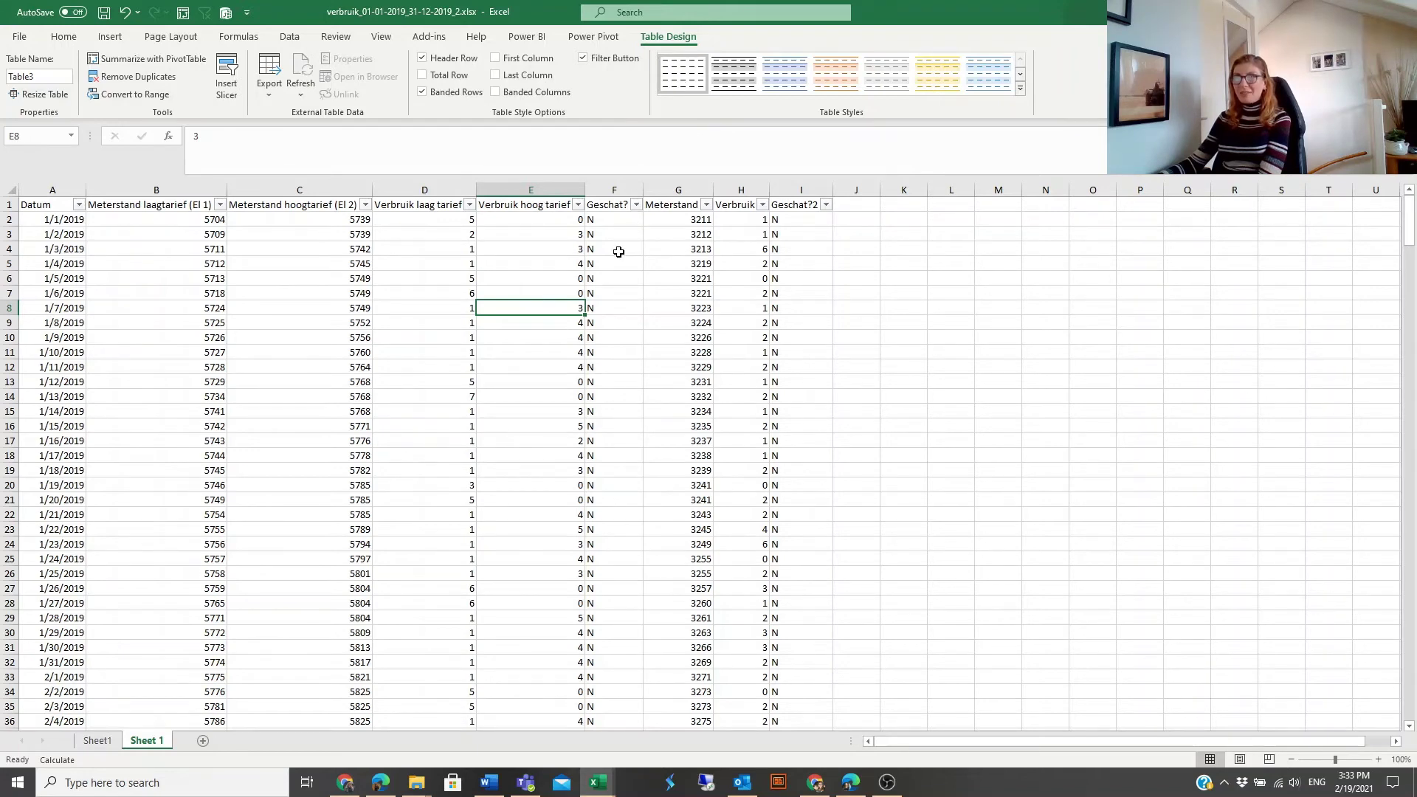
click(328, 295)
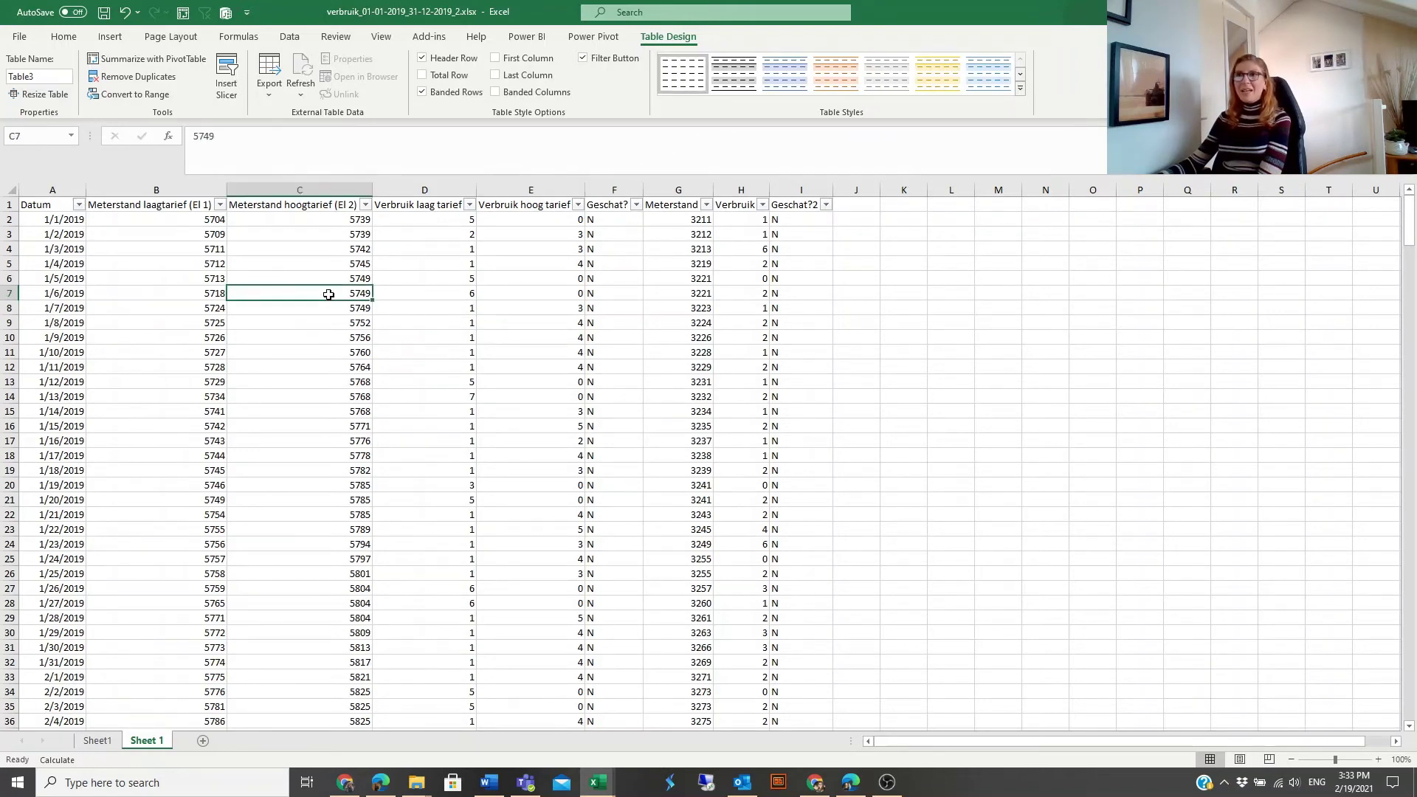
Convert Table3 to a normal range, confirming Yes, then click through cells to check the plain data.
click(133, 93)
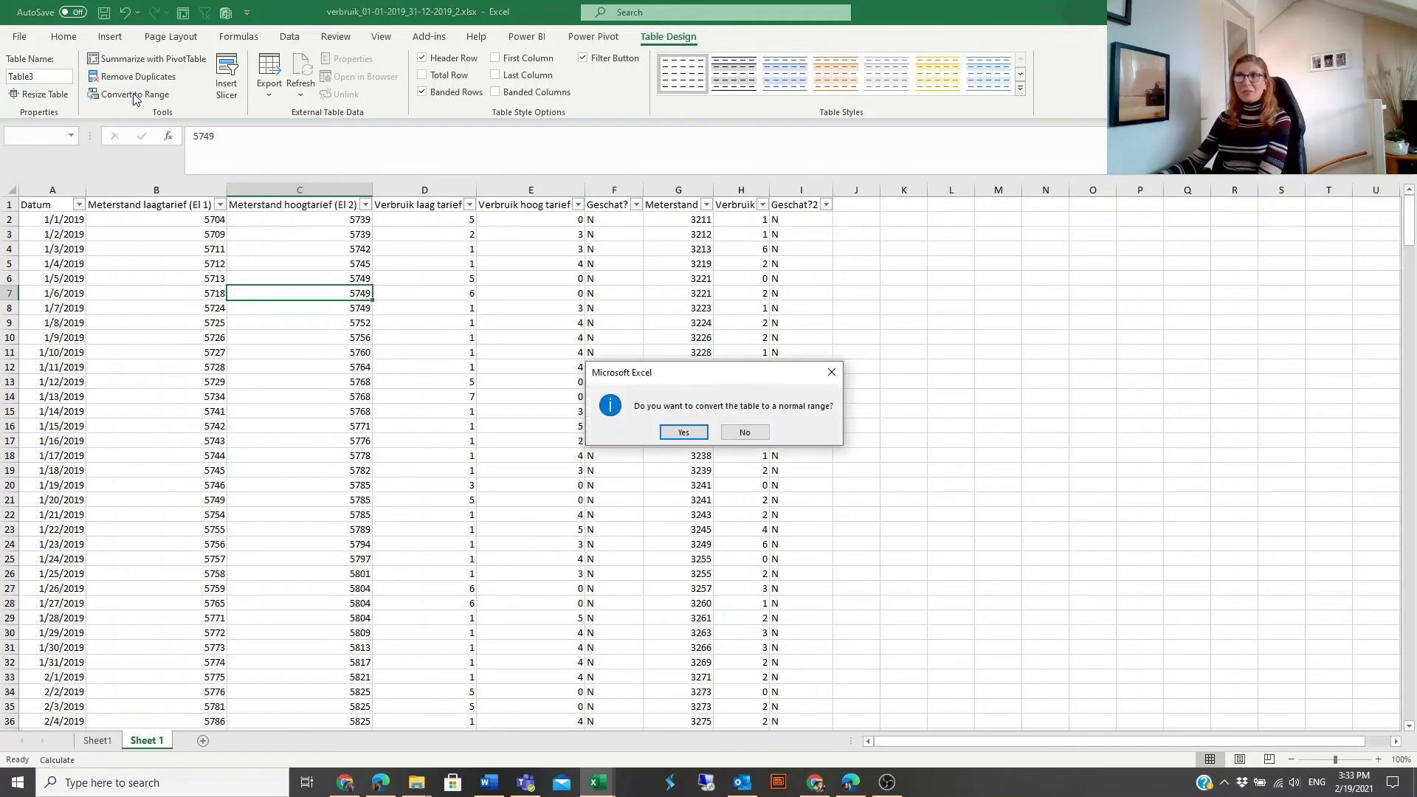
click(677, 432)
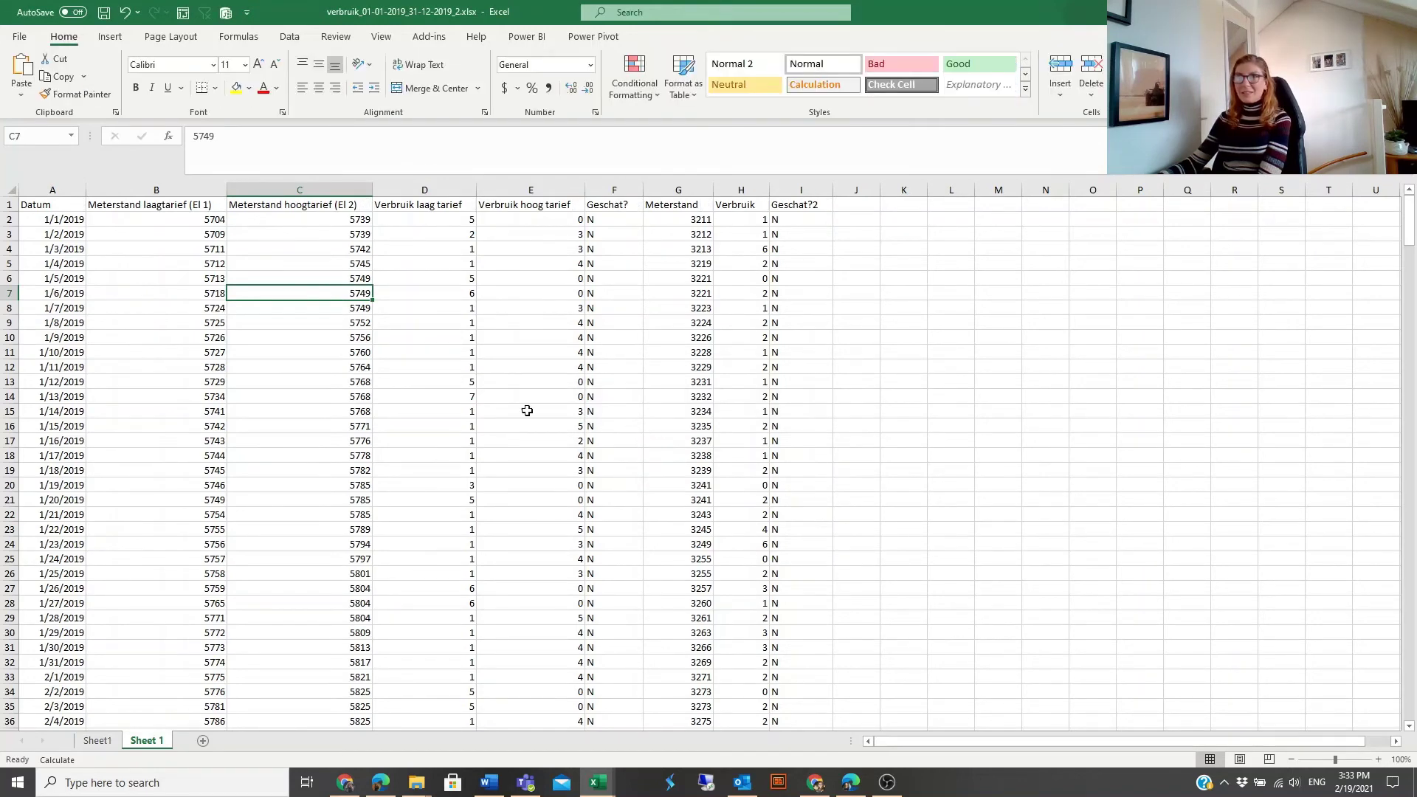
click(245, 247)
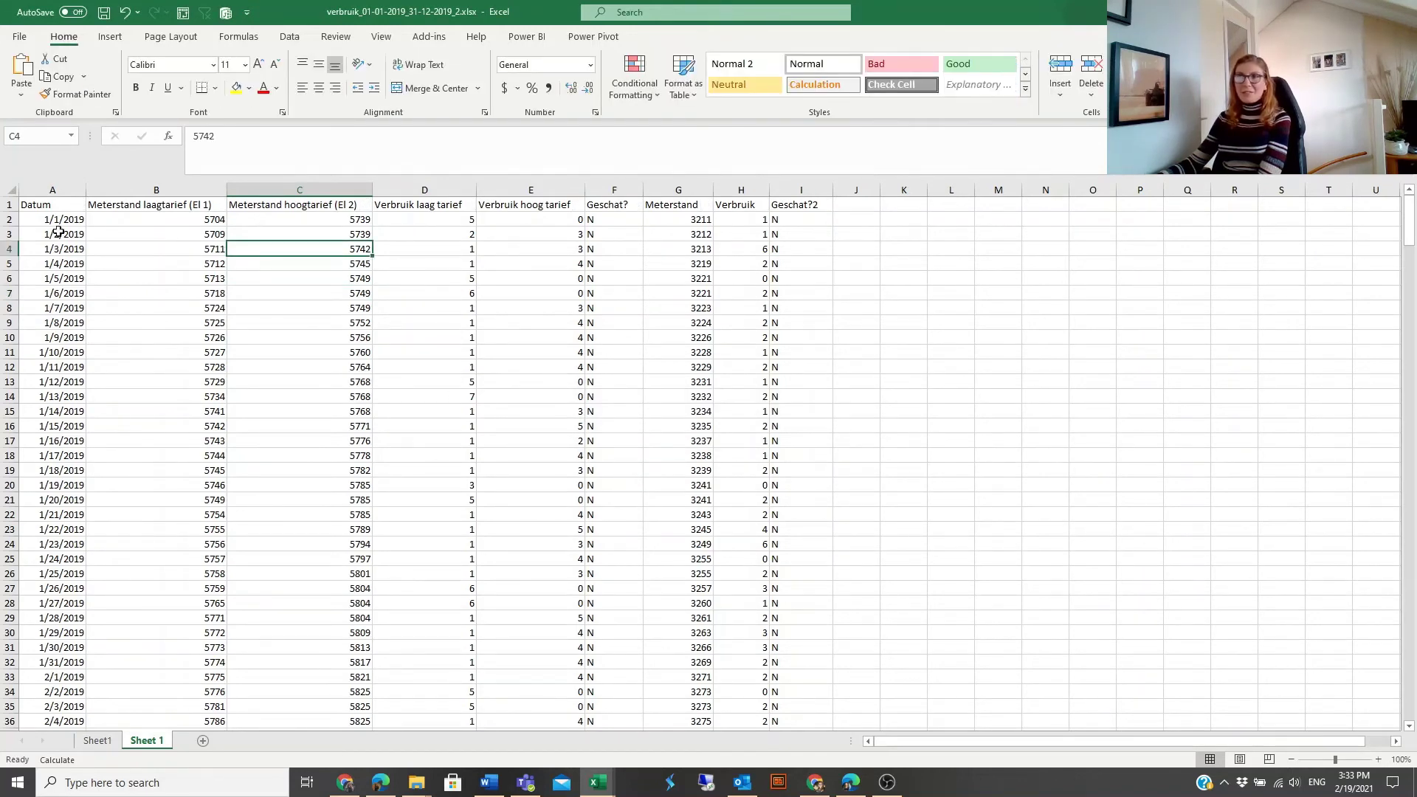
drag(59, 208, 512, 433)
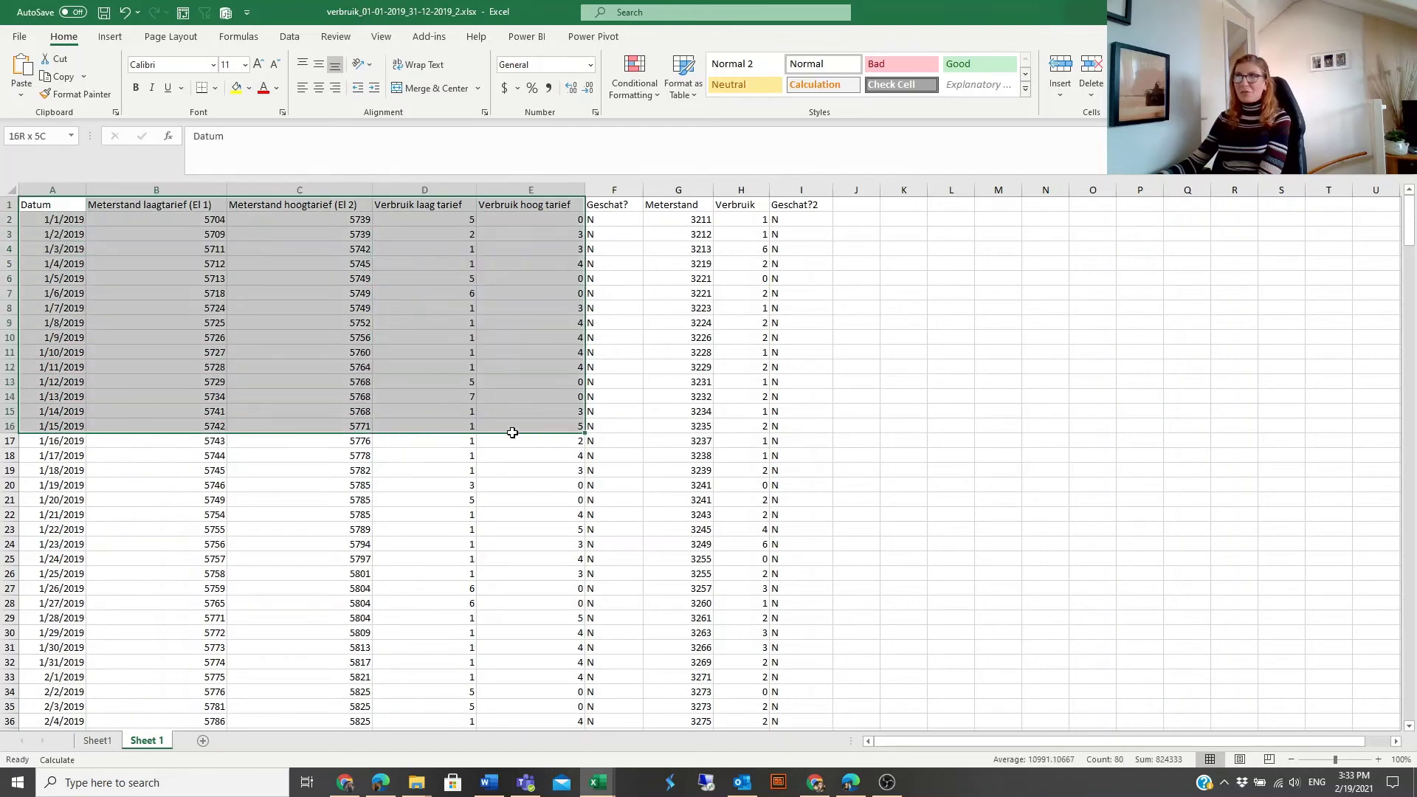
click(611, 372)
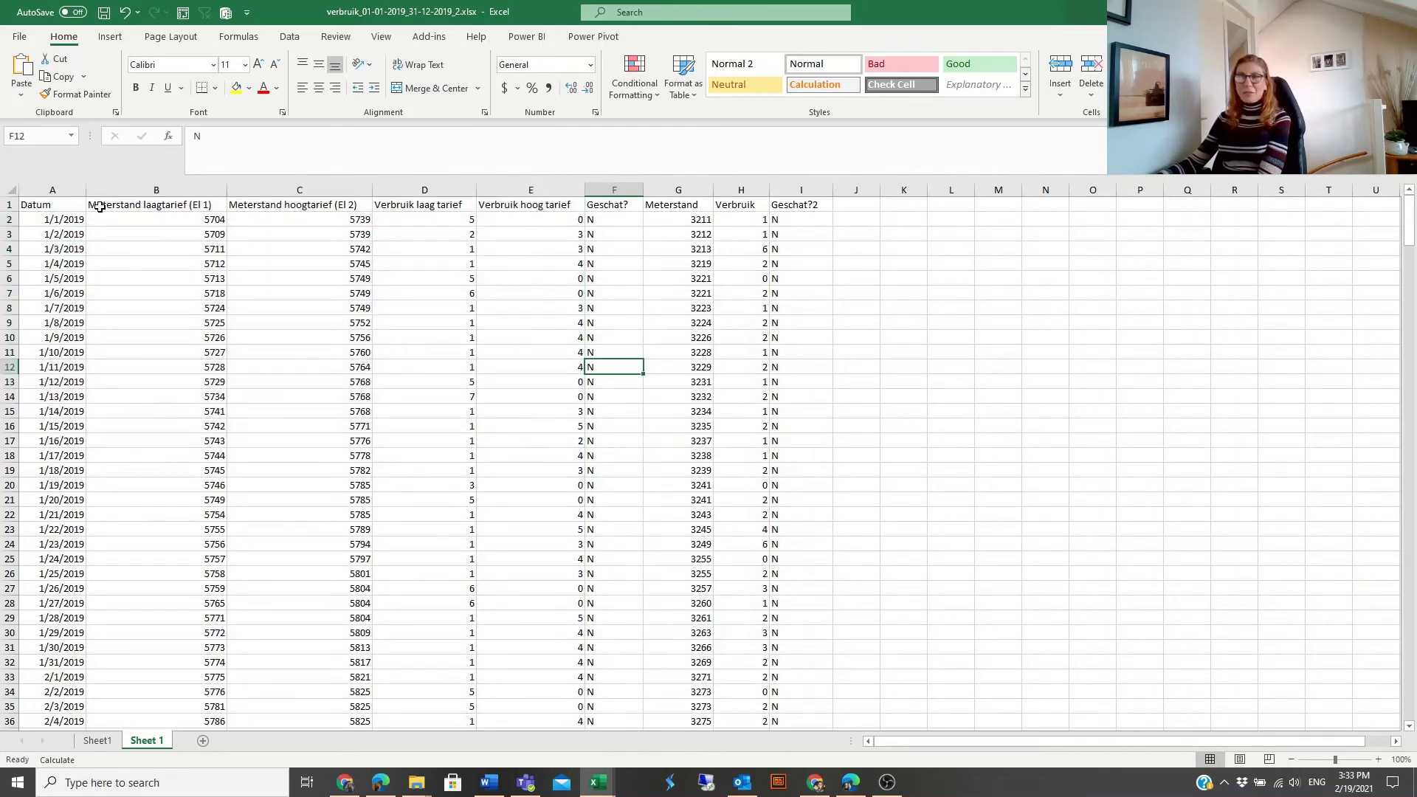
click(262, 378)
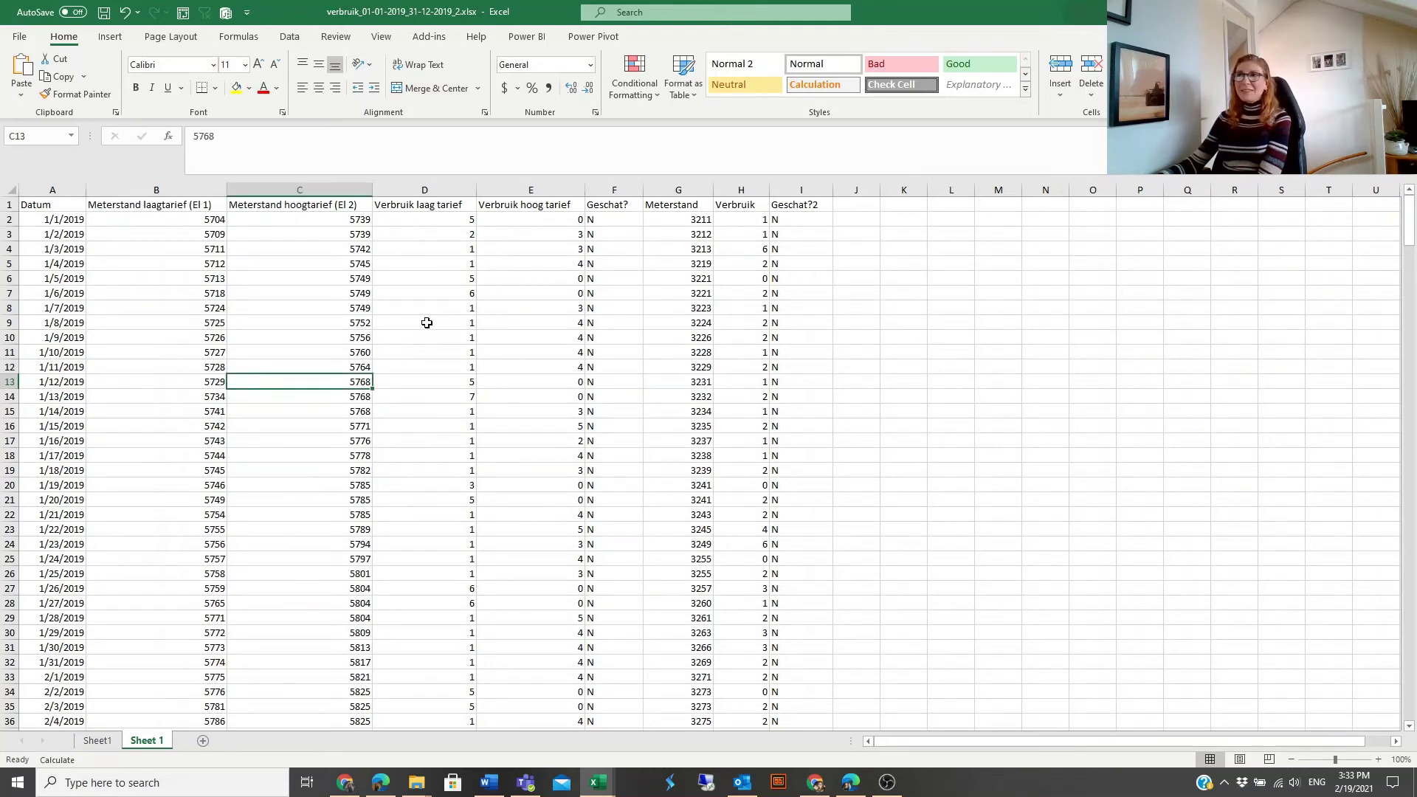
click(282, 292)
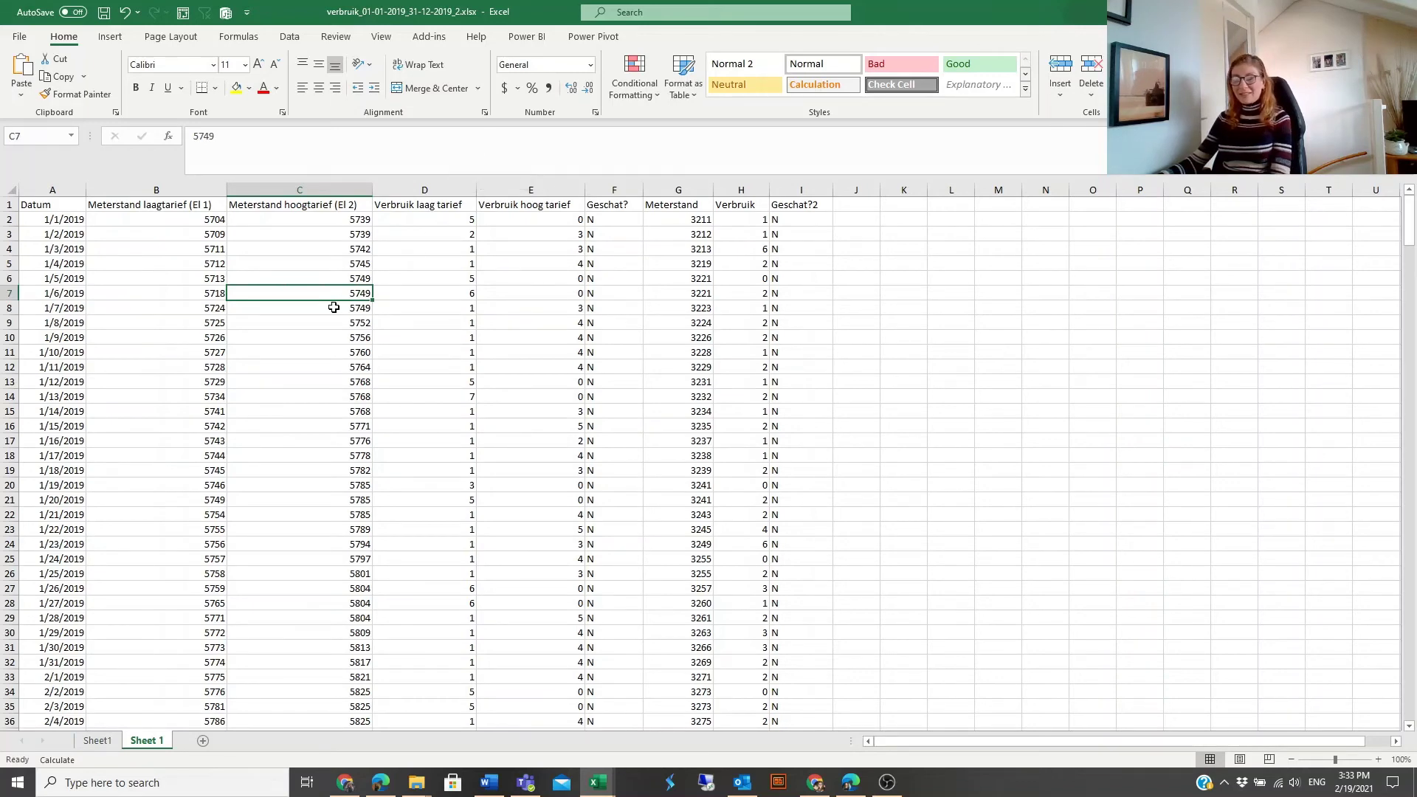
Recreate the table from =$A$1:$I$366 with headers in the default gray style, then select B8:C8.
key(ctrl+t)
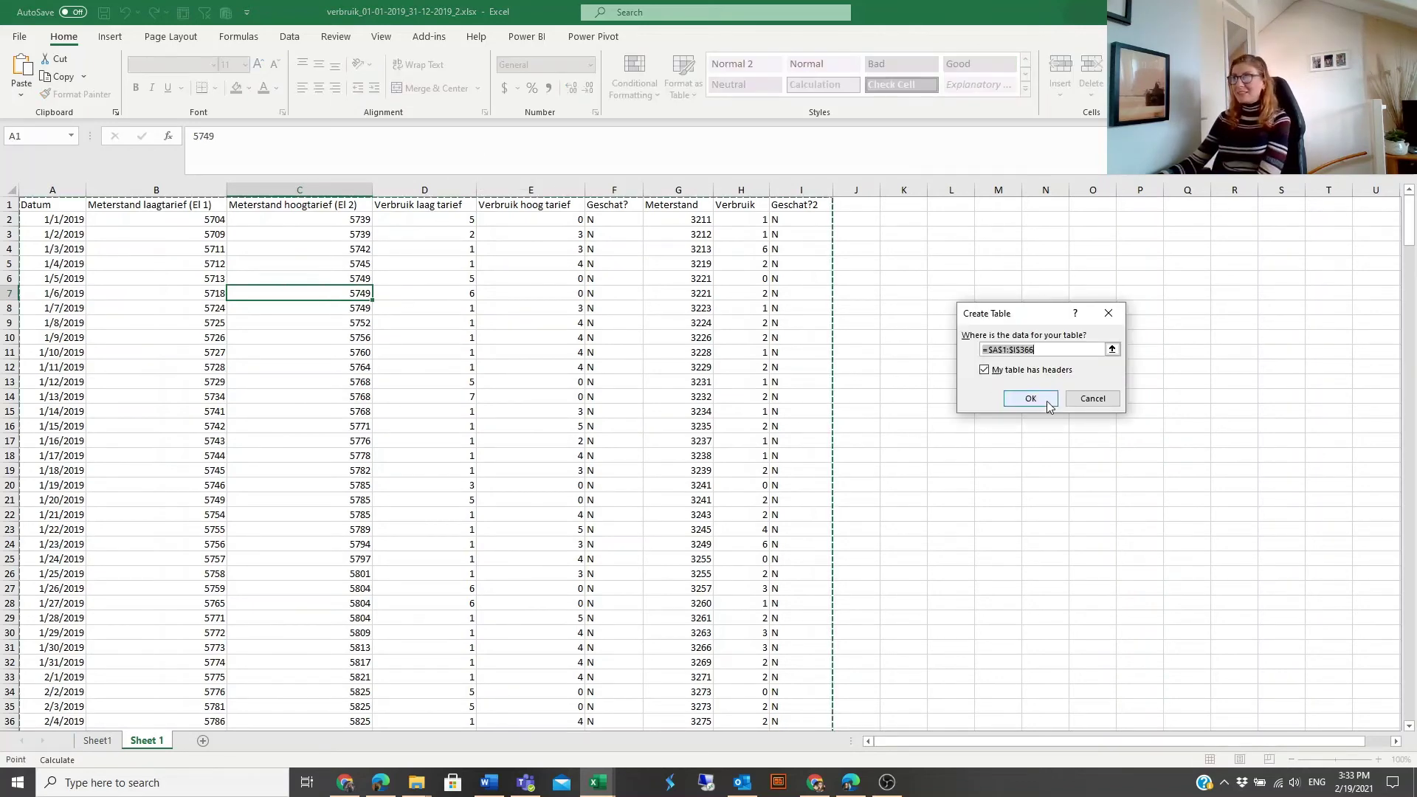
click(1030, 398)
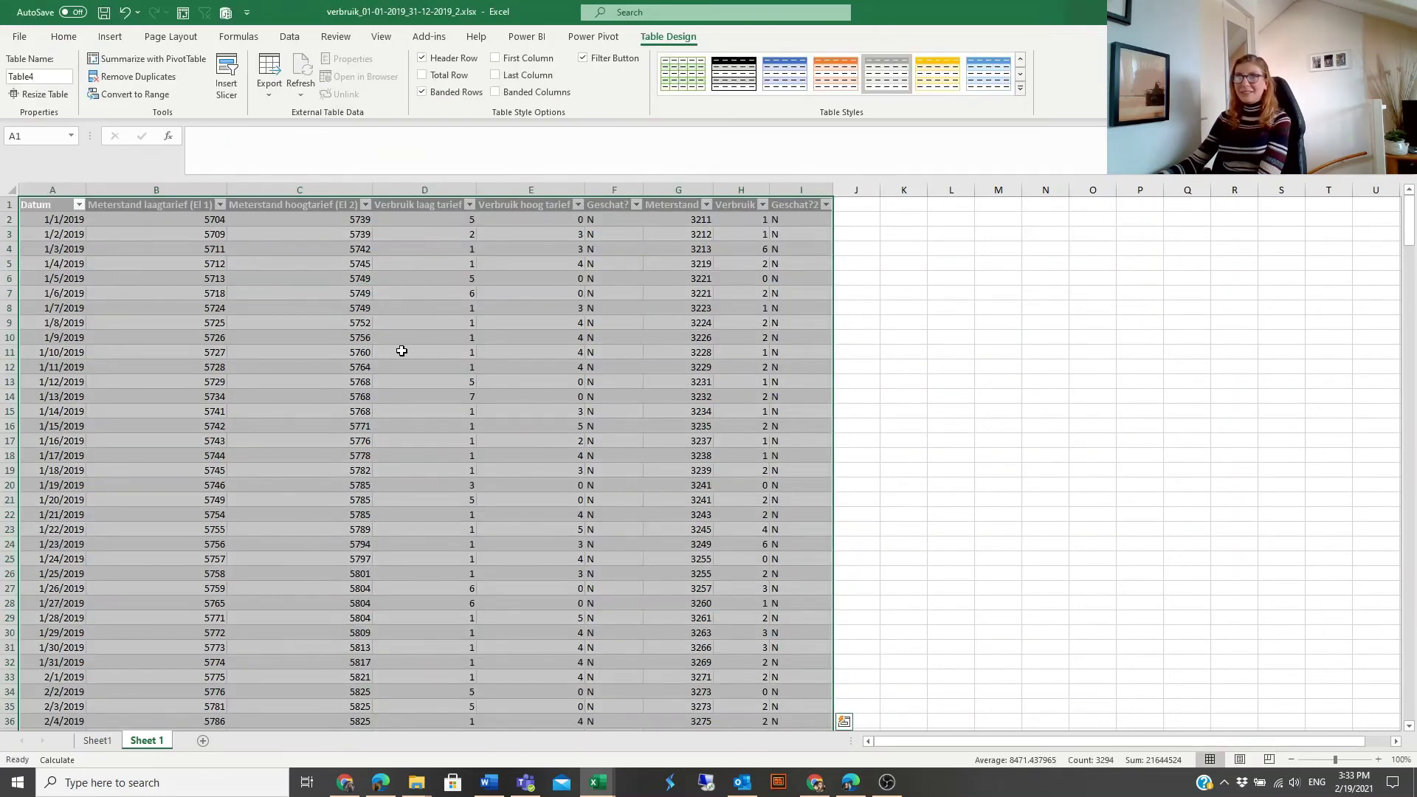
click(401, 351)
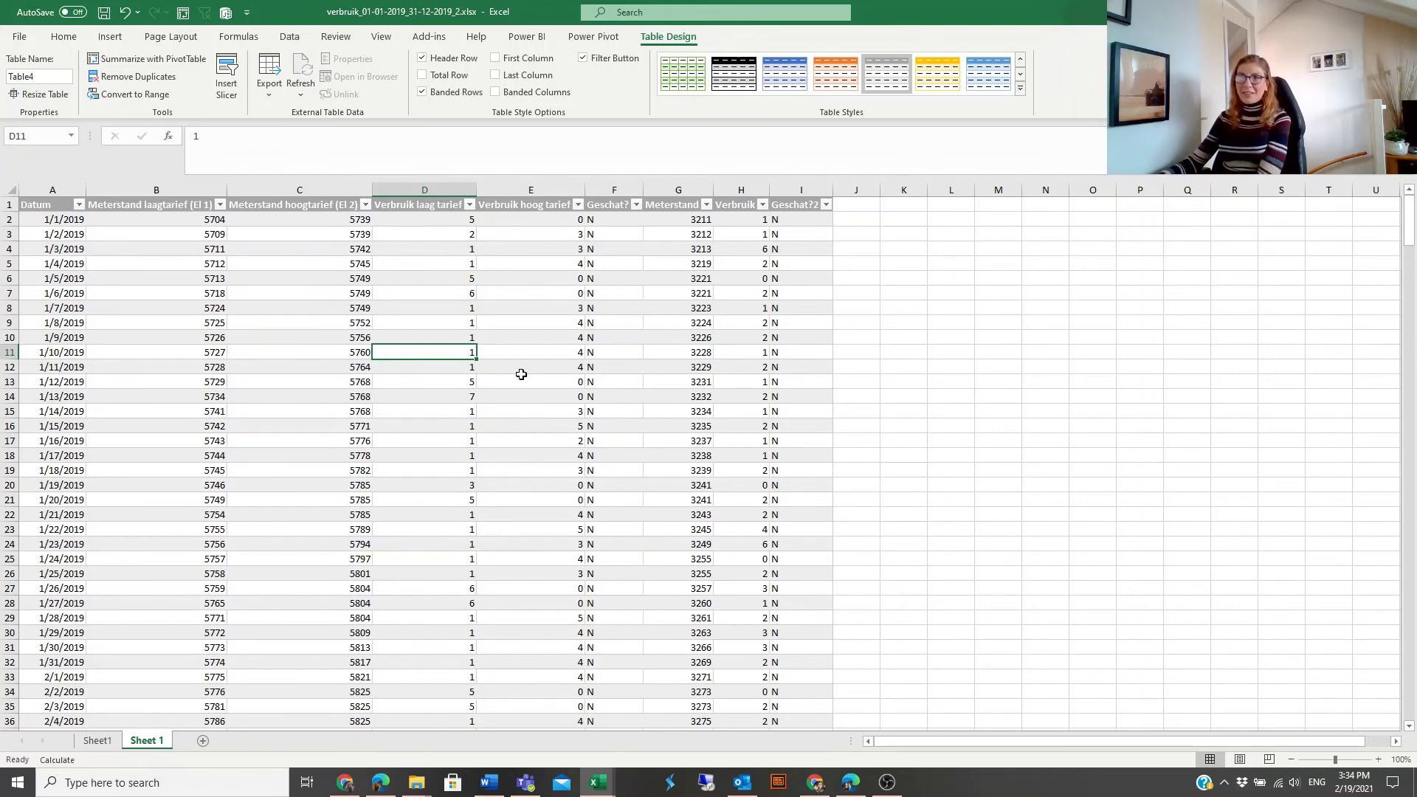
click(187, 308)
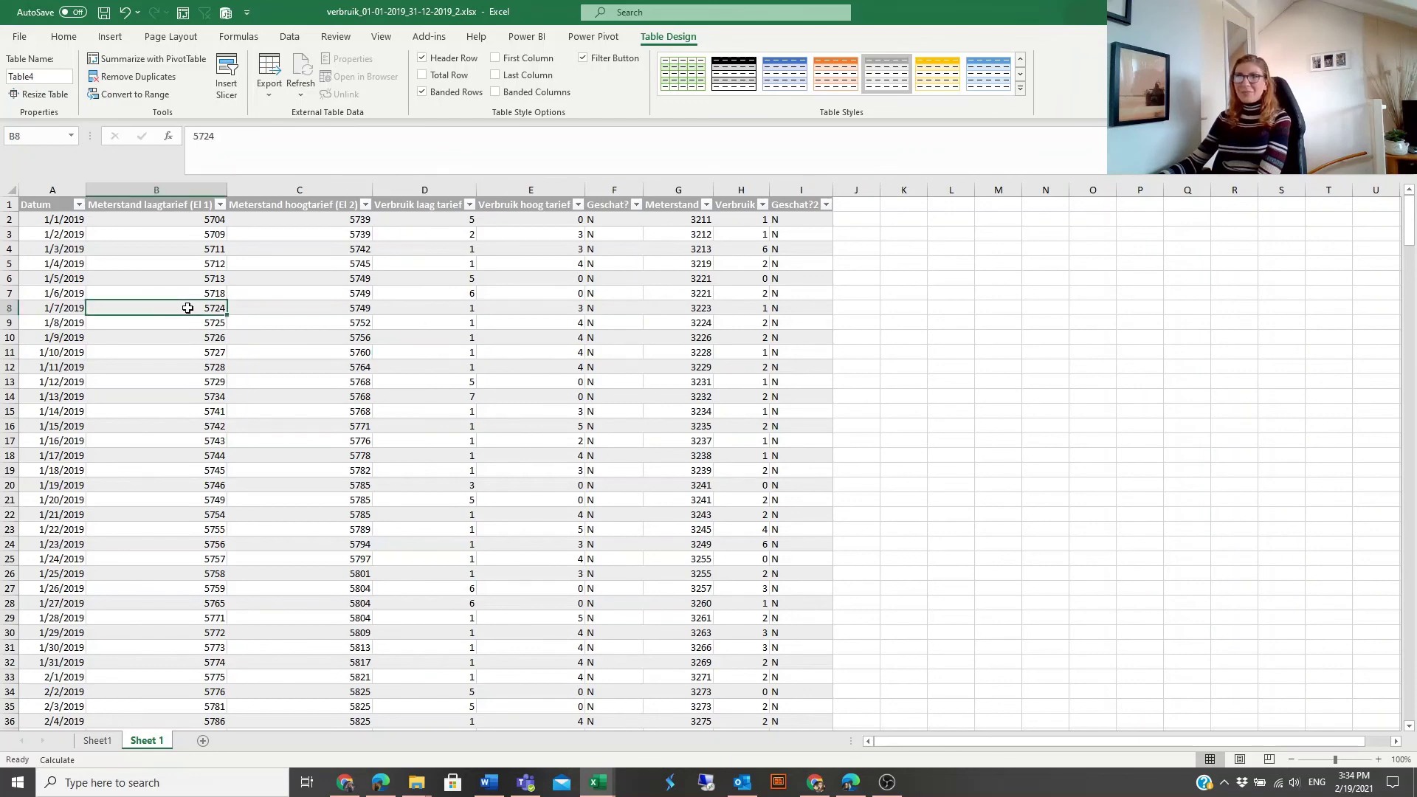
drag(188, 308, 279, 310)
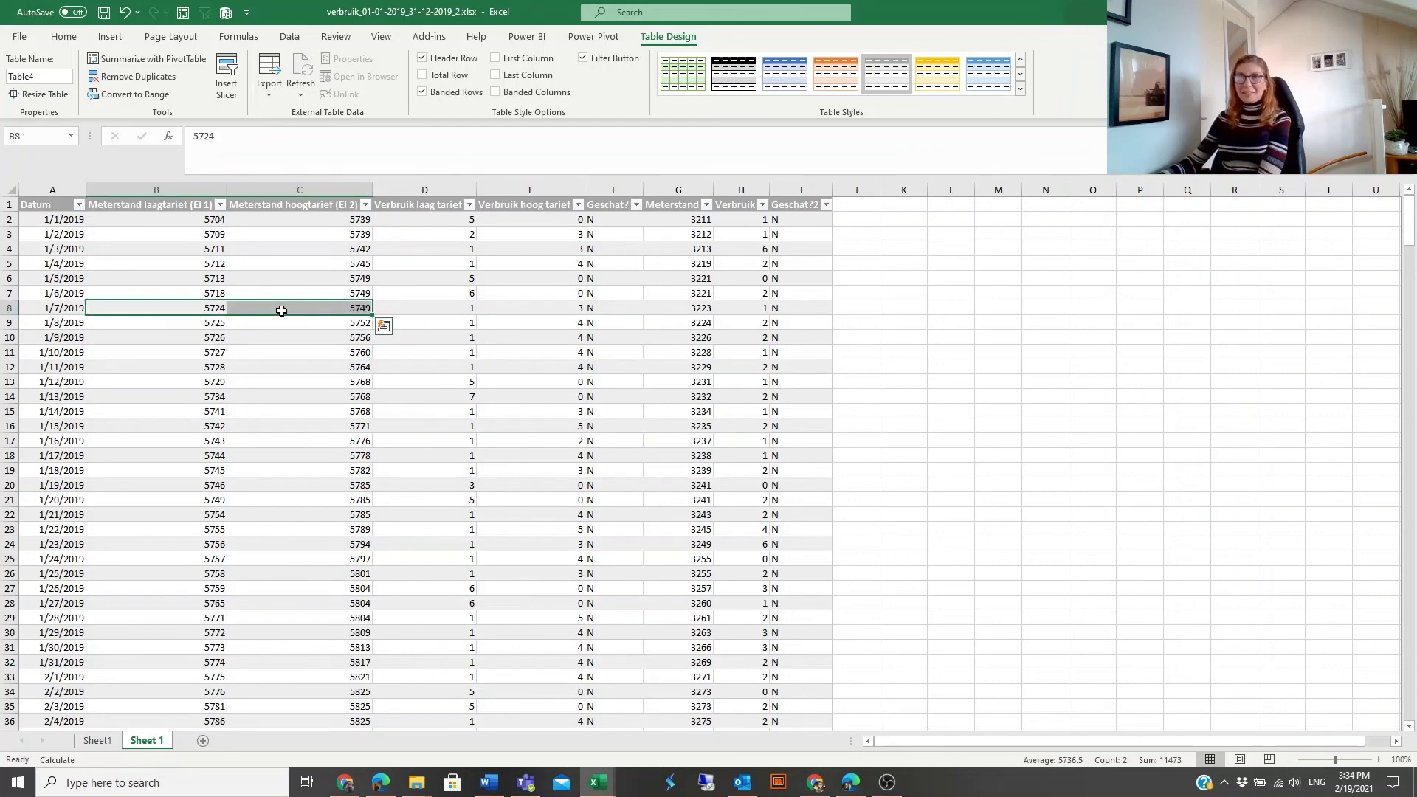